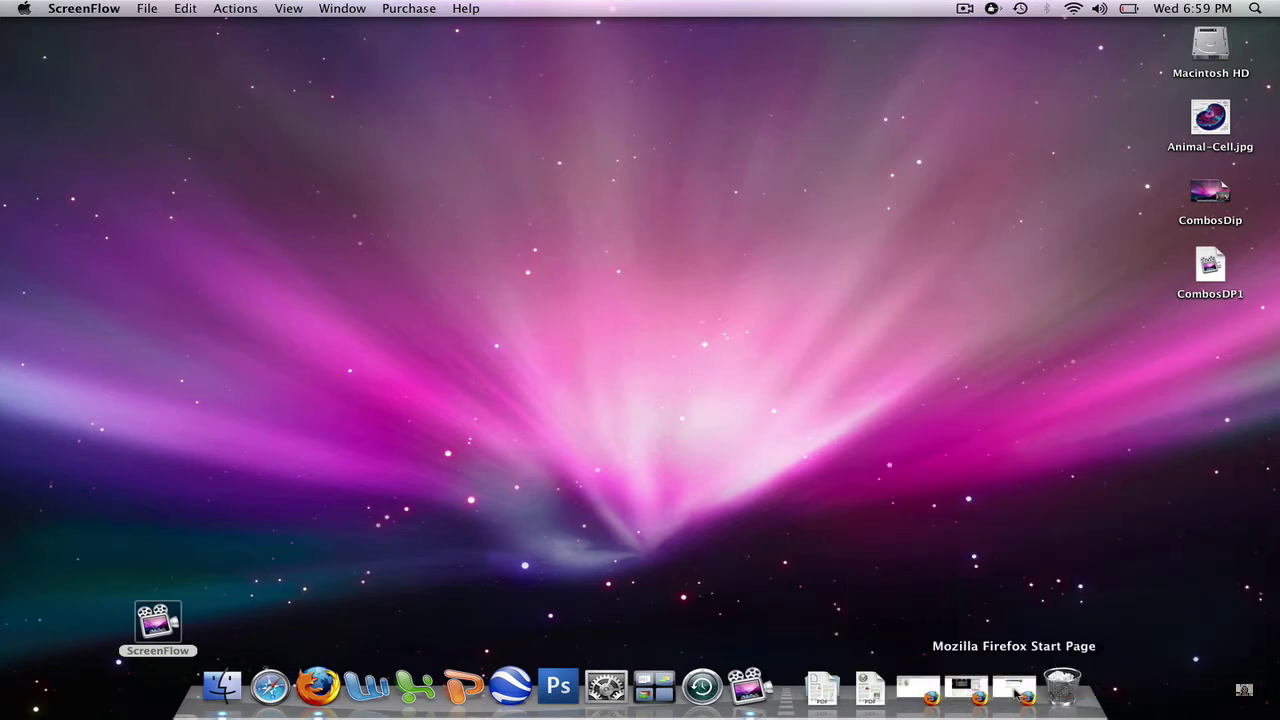
{"action": "left_click", "coordinate": [1015, 688]}
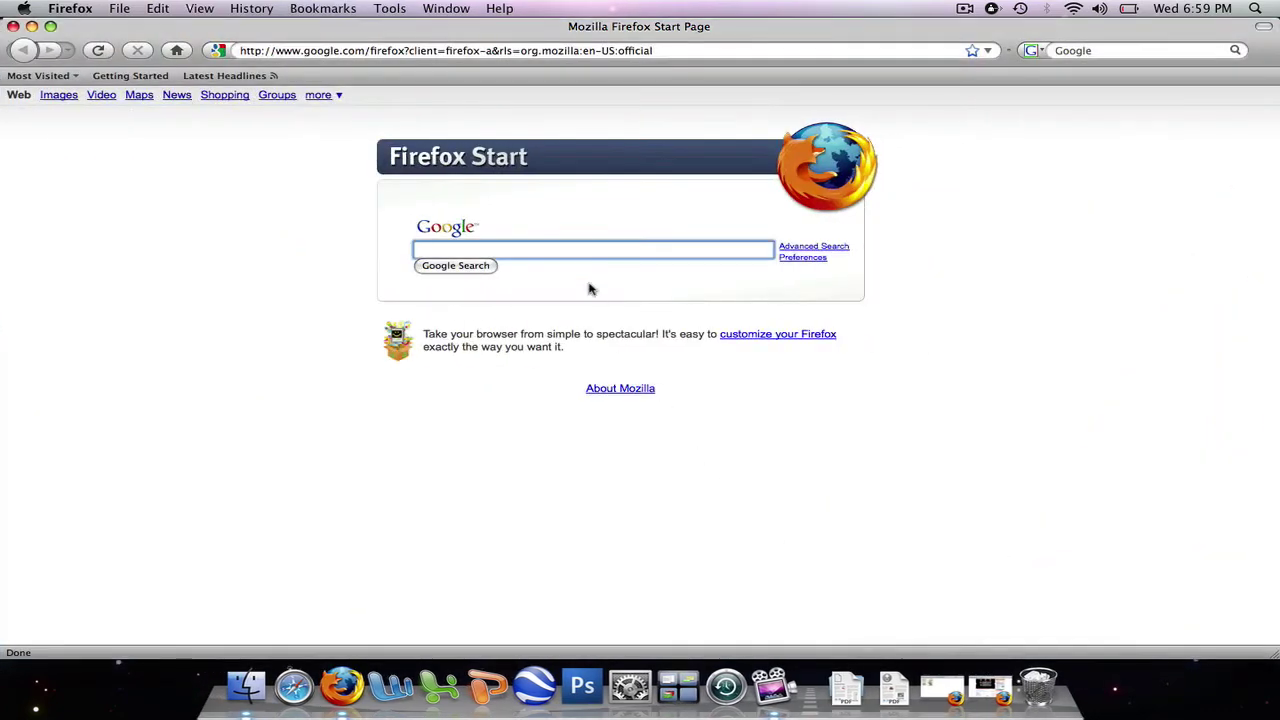
{"action": "left_click", "coordinate": [514, 51]}
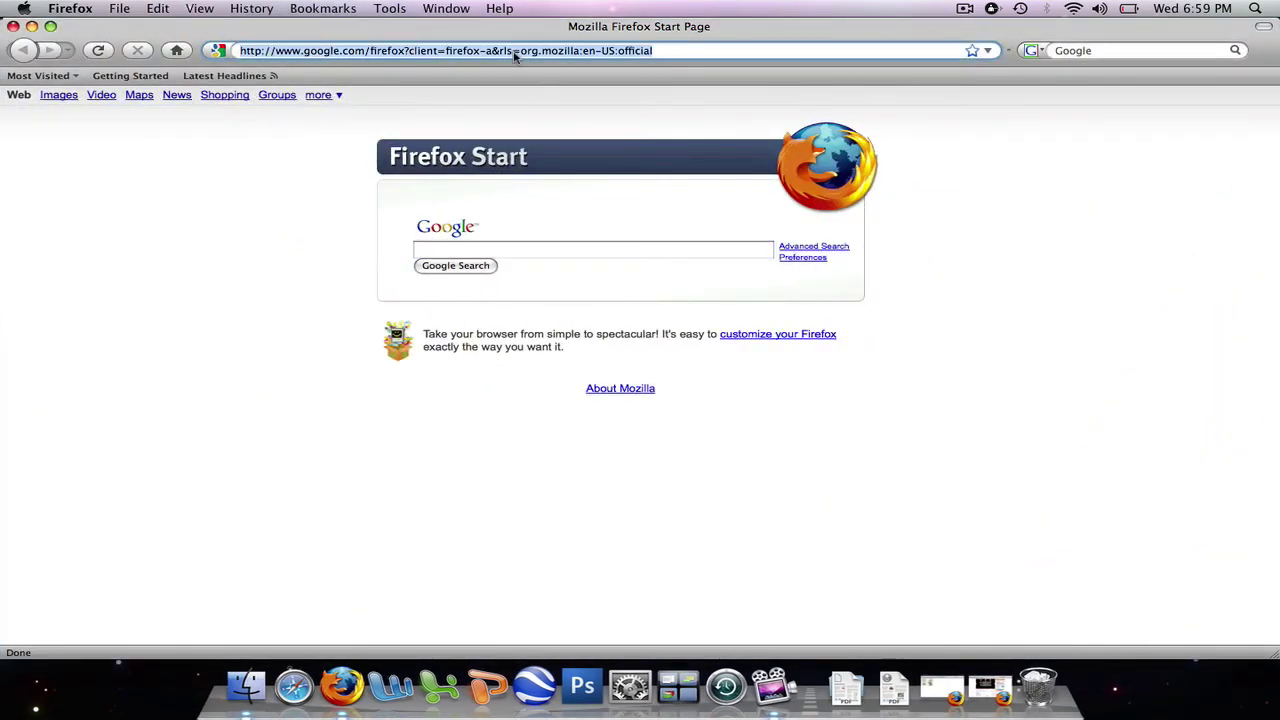
{"action": "type", "text": "www.d"}
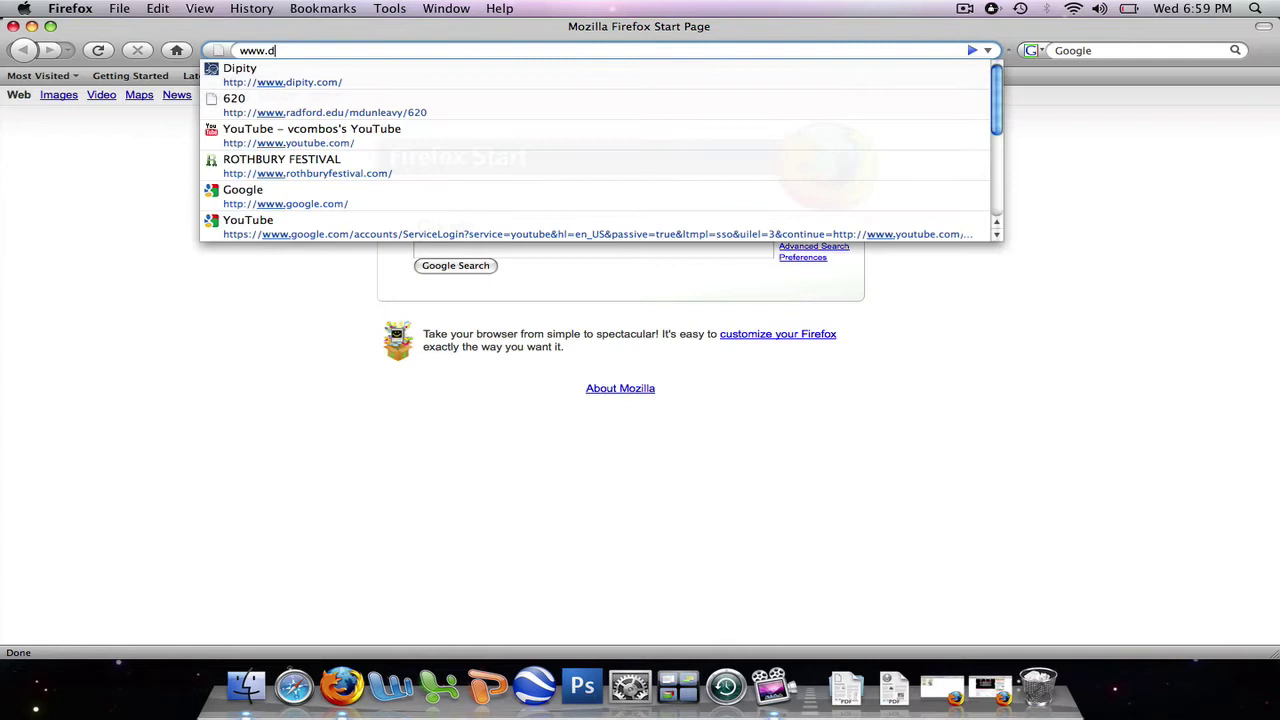
{"action": "type", "text": "ipity."}
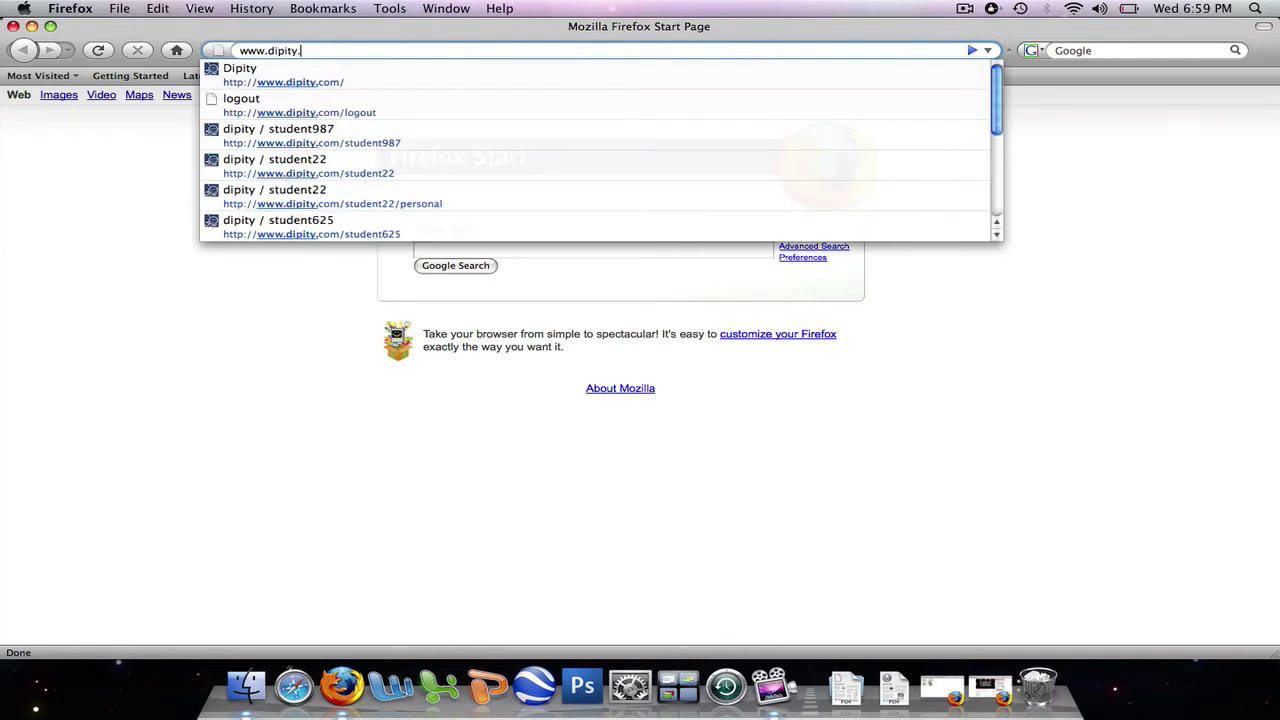
{"action": "type", "text": "com"}
{"action": "key", "text": "Return"}
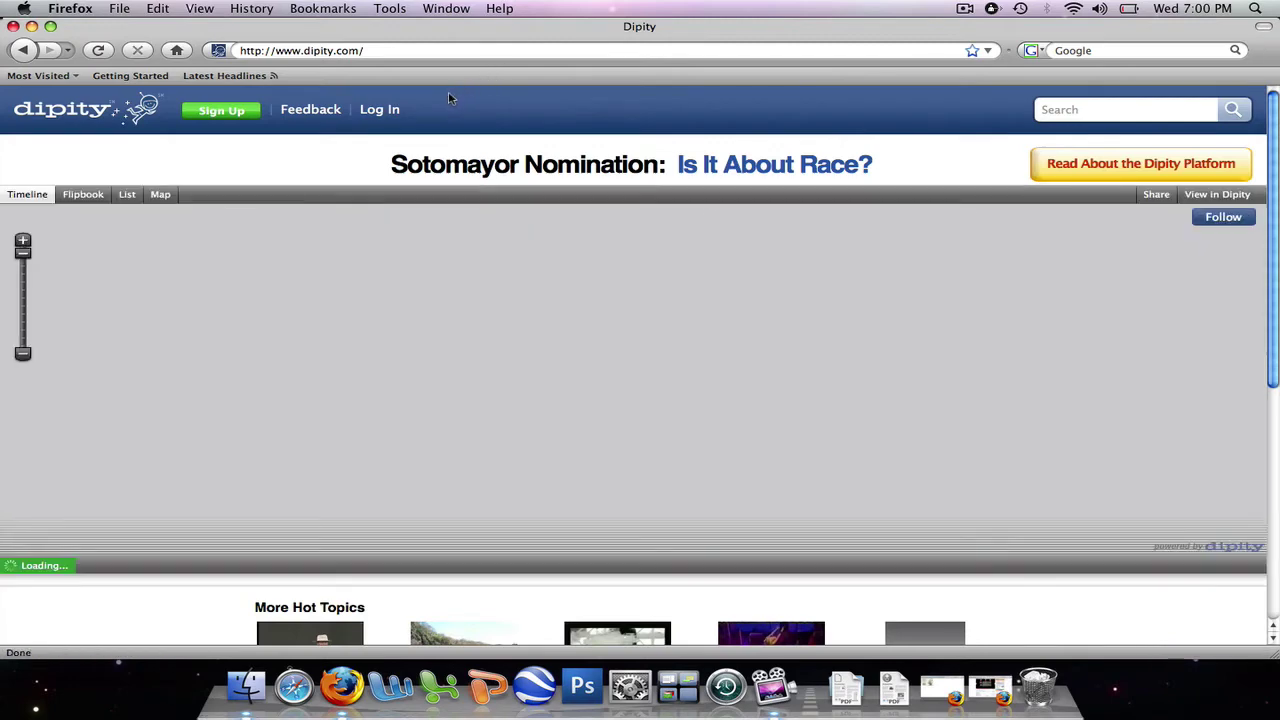
Step: Log in to Dipity by entering the account username and password
{"action": "left_click", "coordinate": [370, 113]}
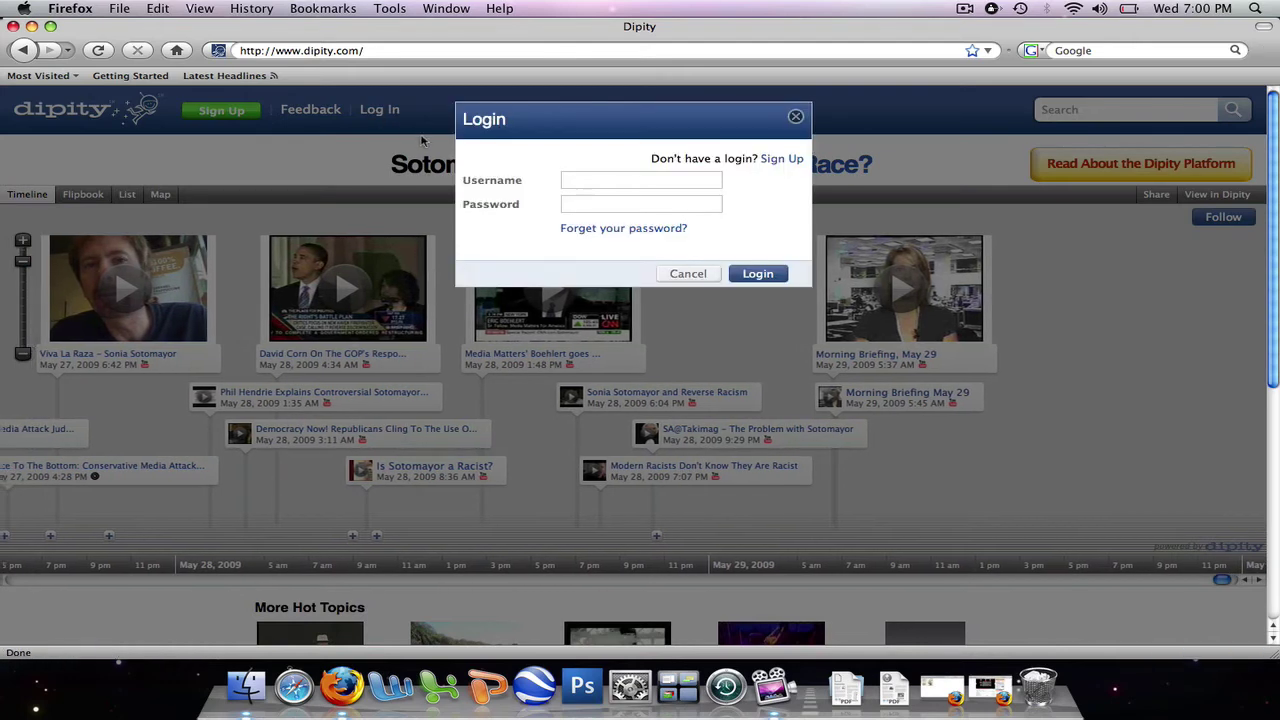
{"action": "left_click", "coordinate": [591, 183]}
{"action": "type", "text": "s"}
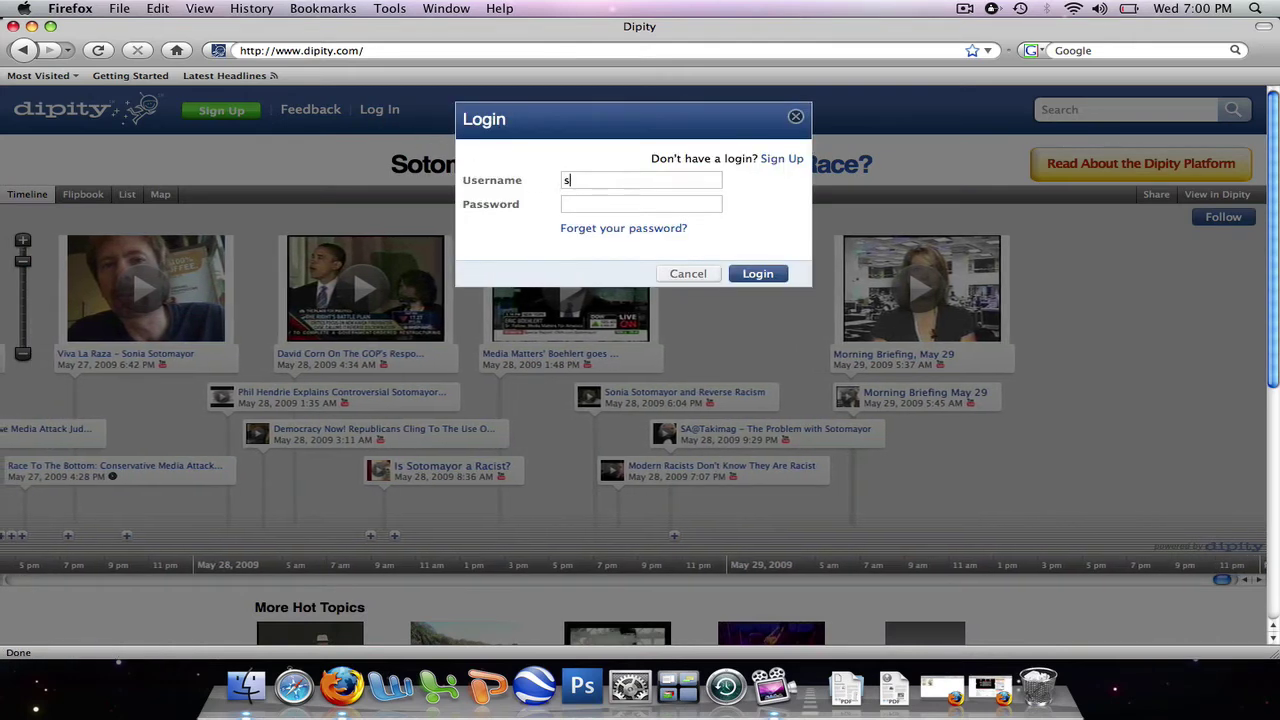
{"action": "type", "text": "tudent22"}
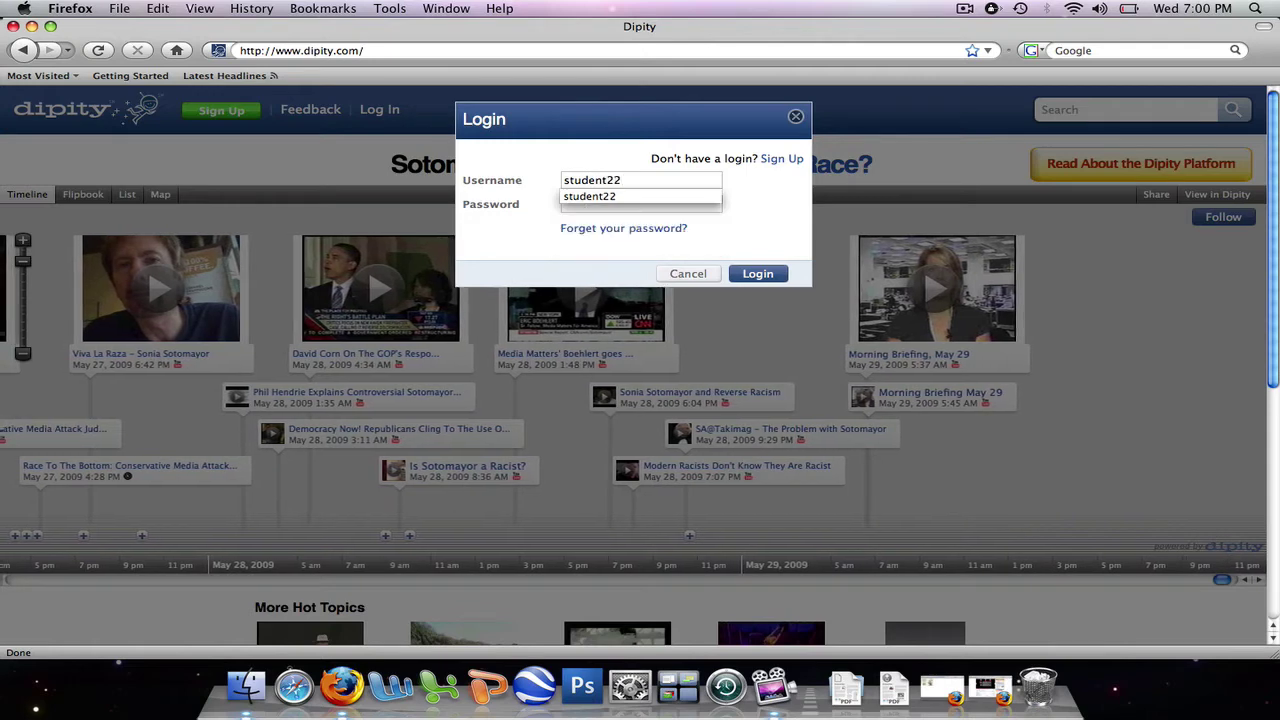
{"action": "key", "text": "Tab"}
{"action": "type", "text": "•••••"}
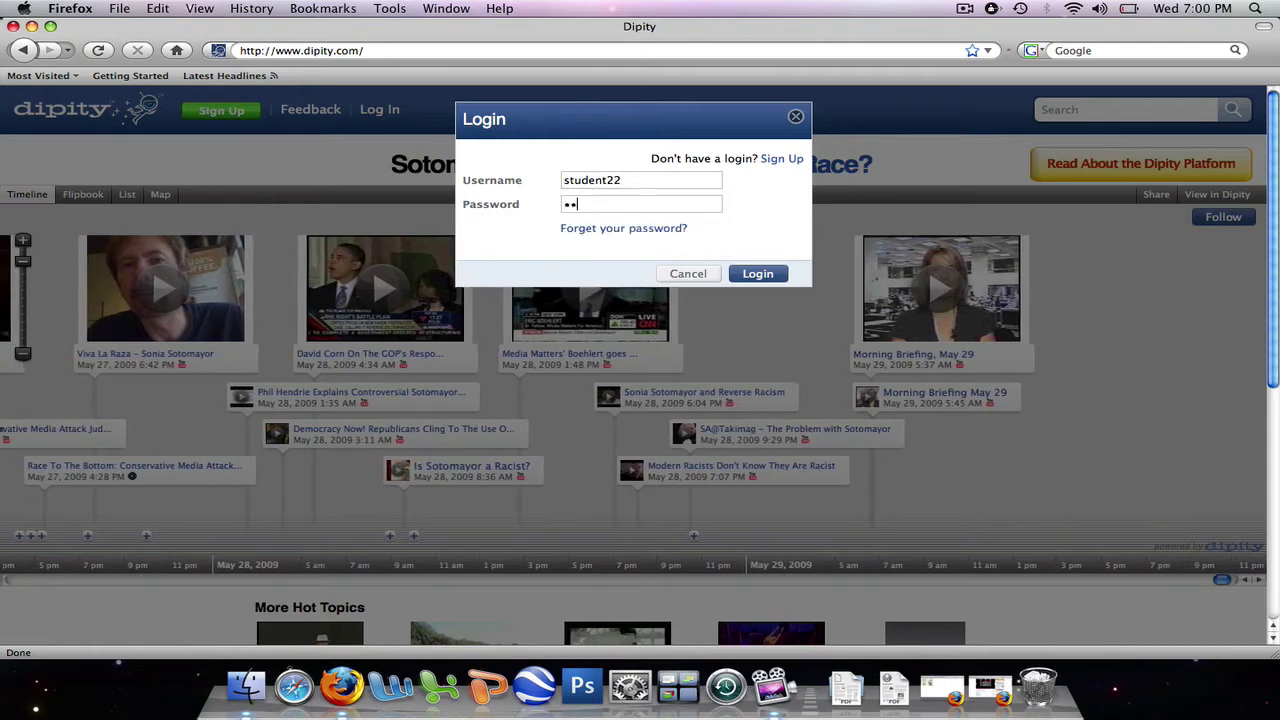
{"action": "type", "text": "••••"}
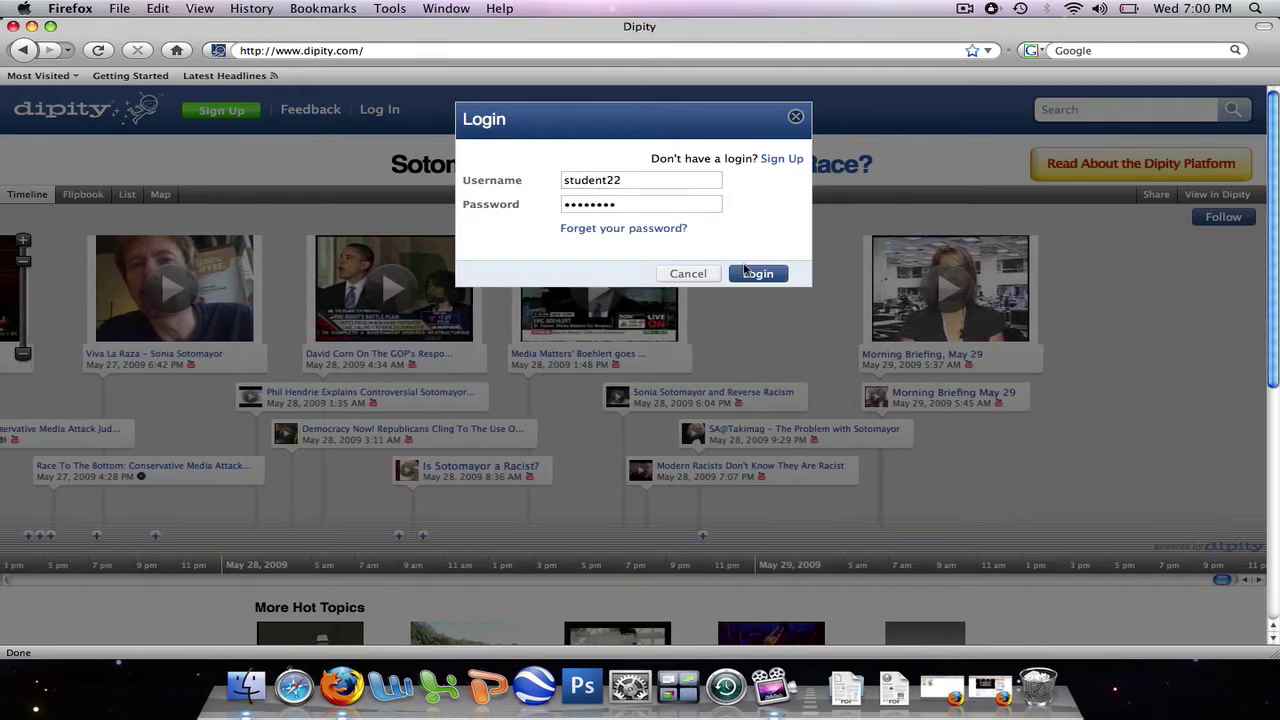
{"action": "left_click", "coordinate": [752, 275]}
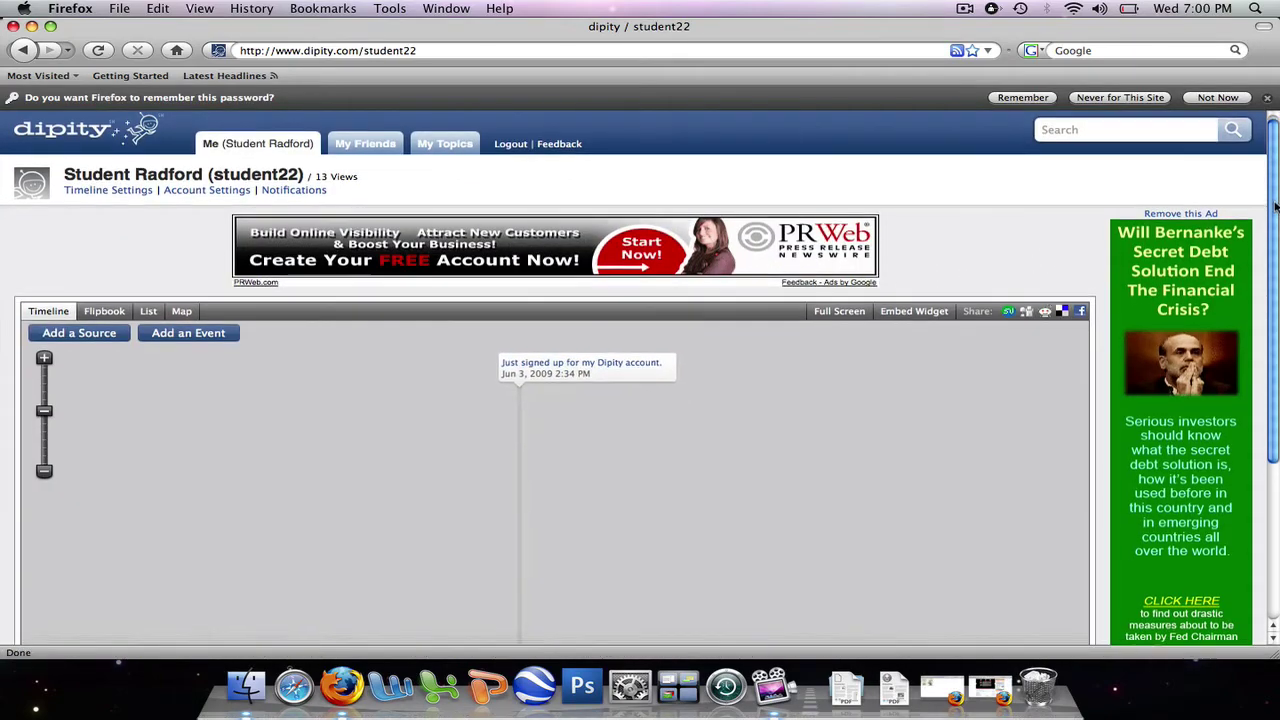
Step: Add a new timeline event titled "Angiosperm" term coined for flowering plants, with the date 1690
{"action": "scroll", "coordinate": [1276, 236], "scroll_direction": "down", "scroll_amount": 1}
{"action": "scroll", "coordinate": [1276, 245], "scroll_direction": "down", "scroll_amount": 3}
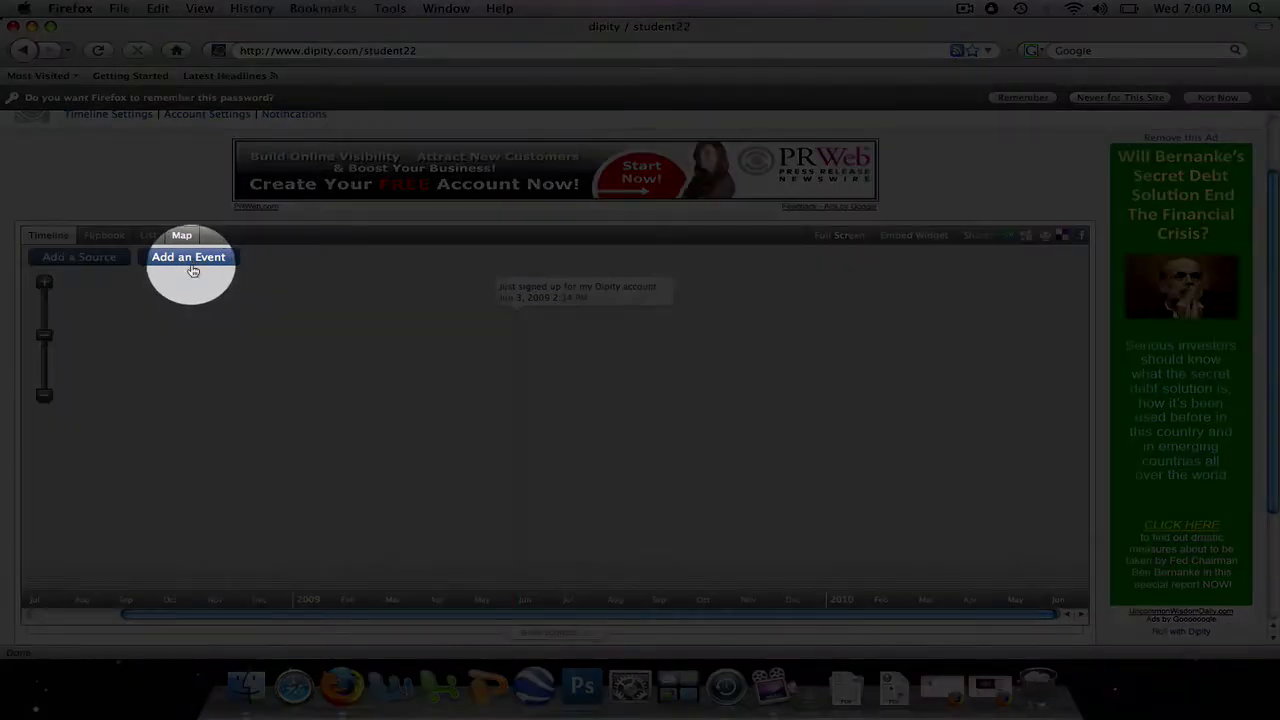
{"action": "left_click", "coordinate": [191, 262]}
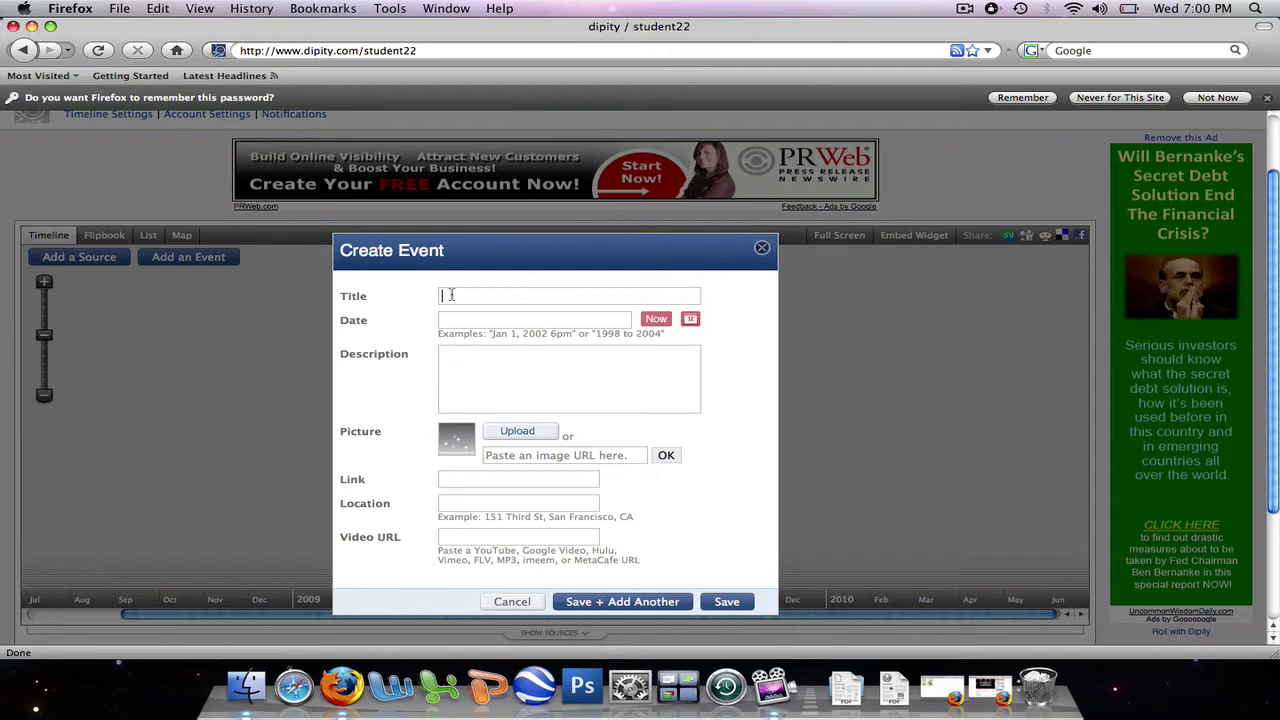
{"action": "type", "text": "\""}
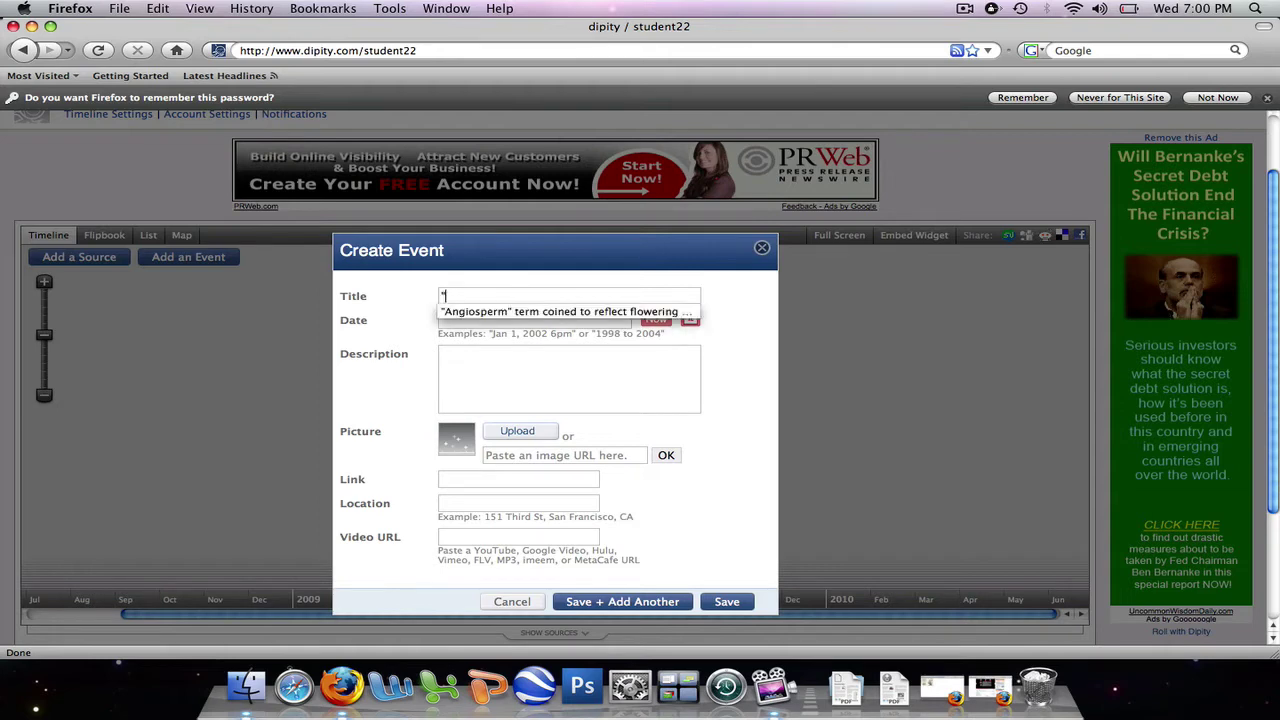
{"action": "type", "text": "Angiosperm\" term coined fo"}
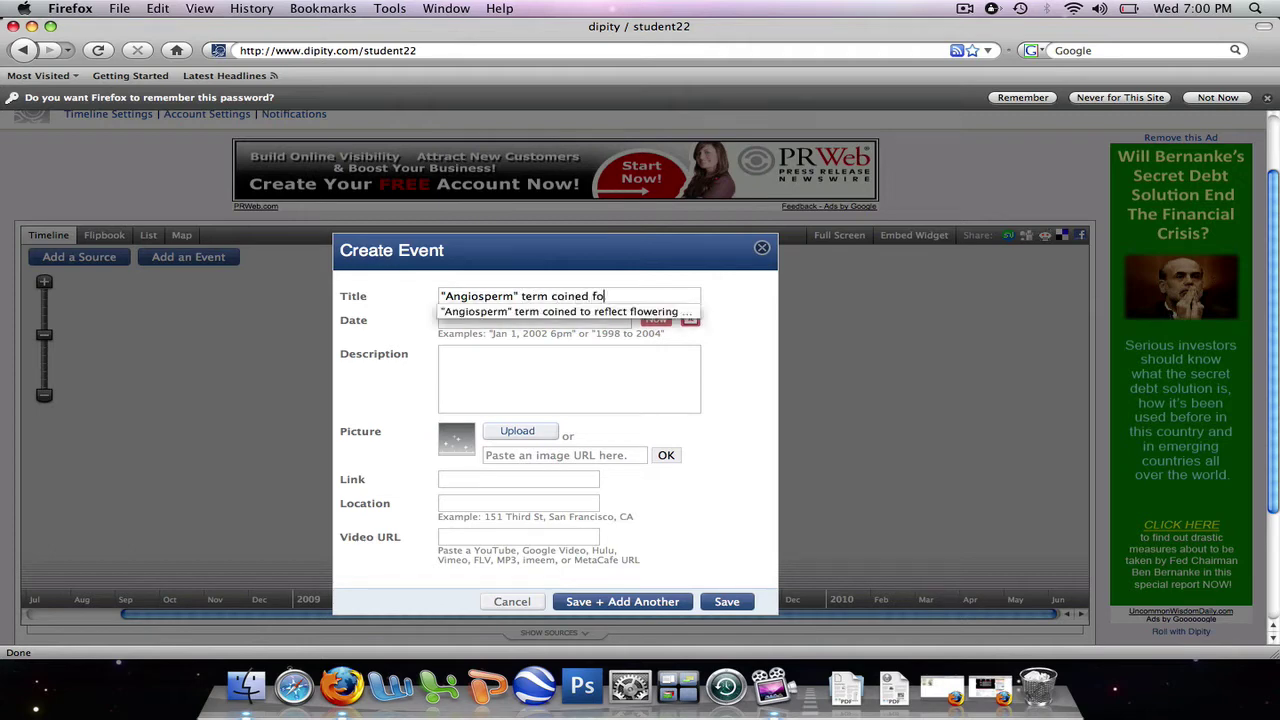
{"action": "type", "text": "r floweri"}
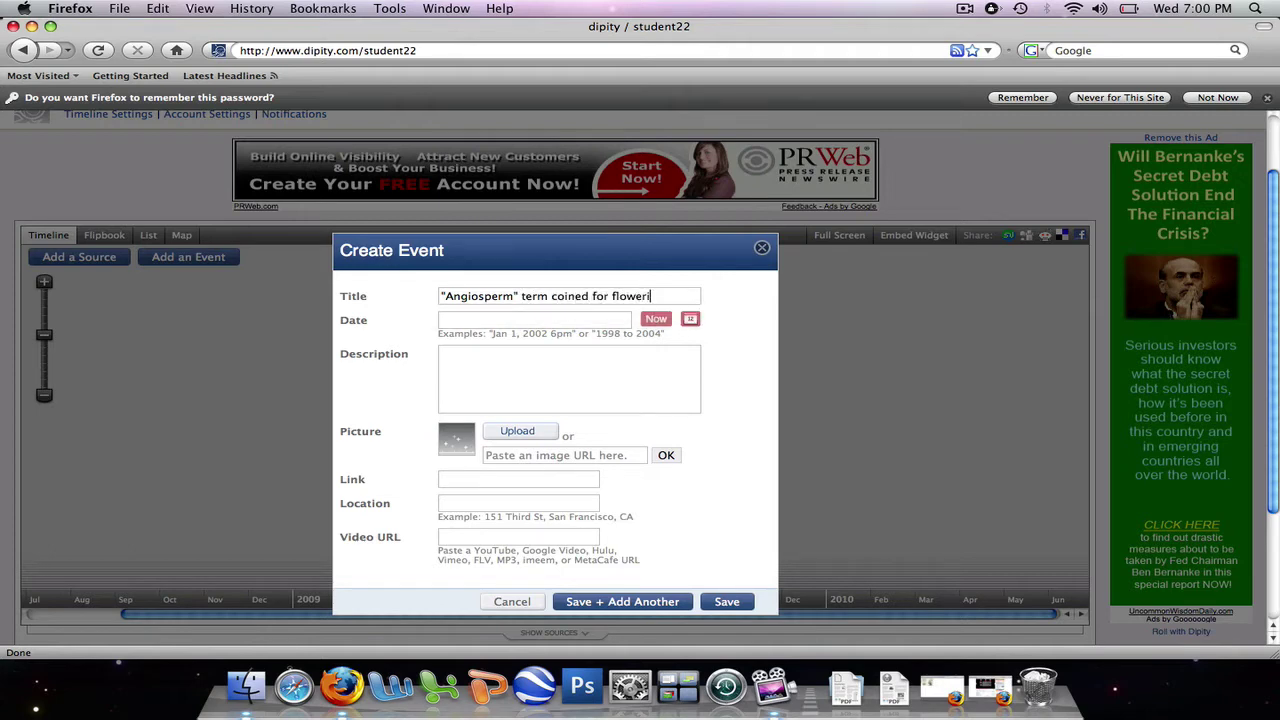
{"action": "type", "text": "ng plants"}
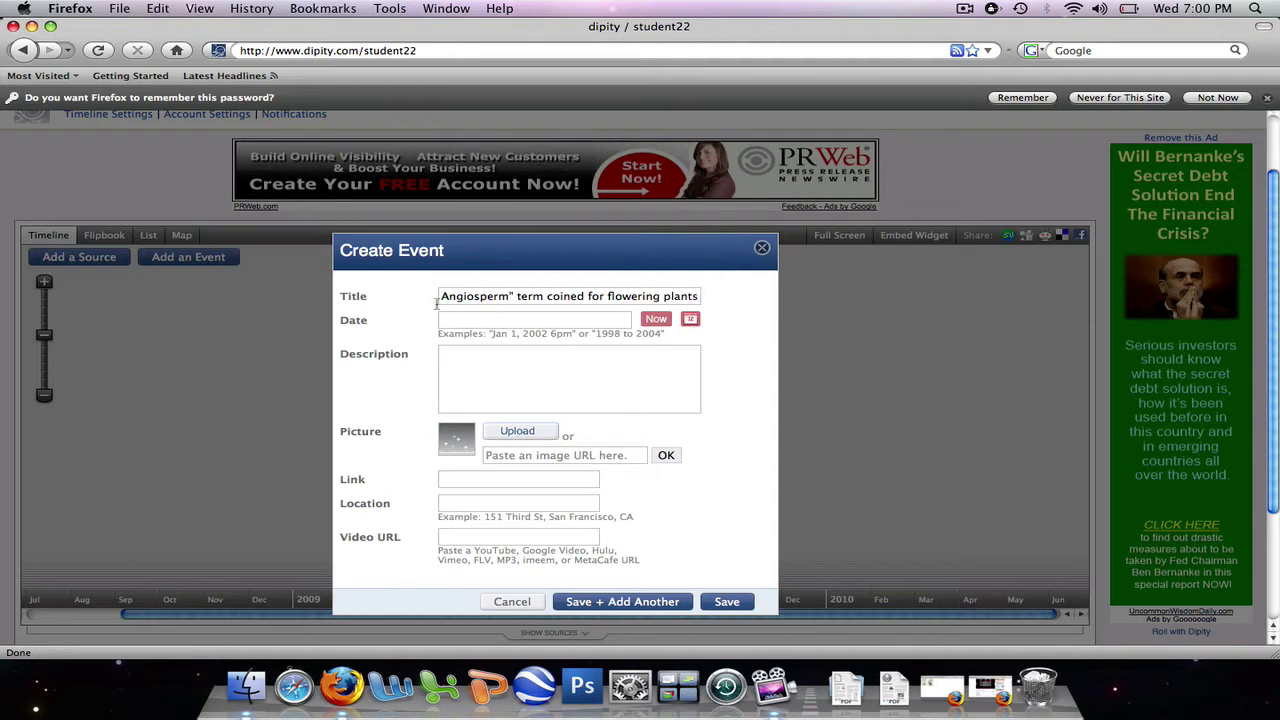
{"action": "left_click", "coordinate": [448, 319]}
{"action": "type", "text": "1690"}
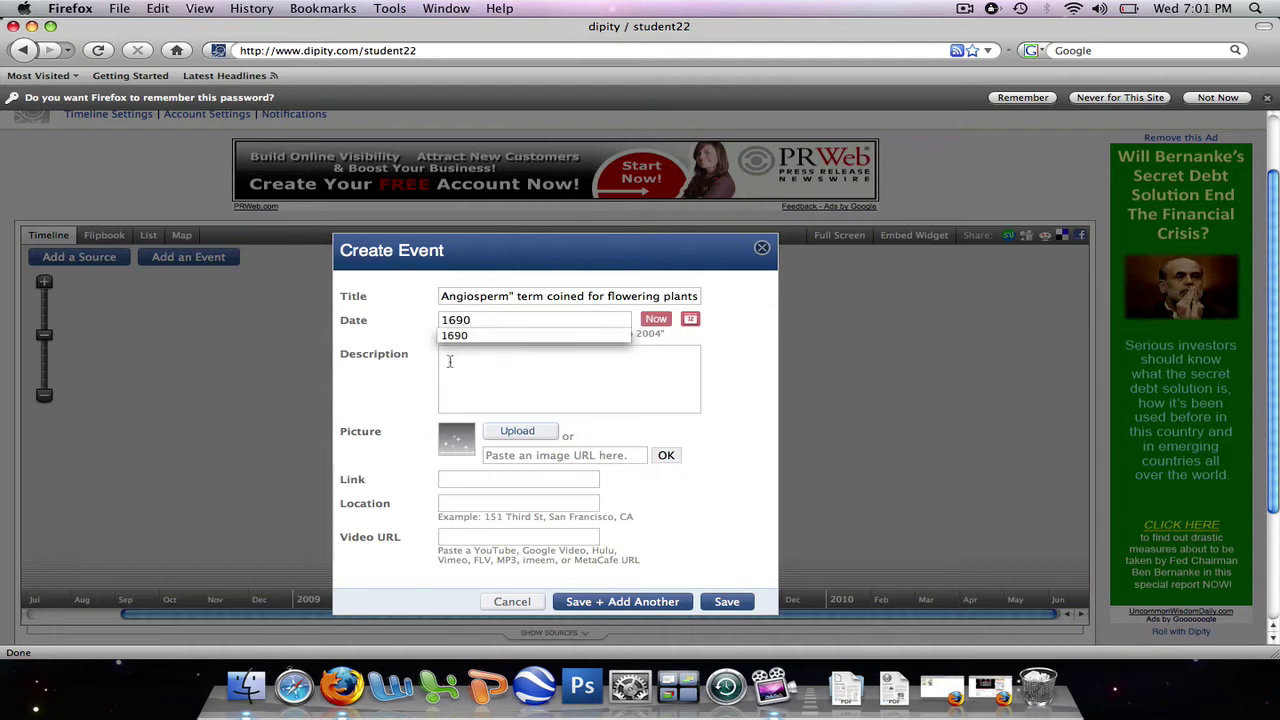
Step: Enter the event description: Paul Hermann coined the term "Angiosperm" to refer to all of the flowering plants
{"action": "key", "text": "Escape"}
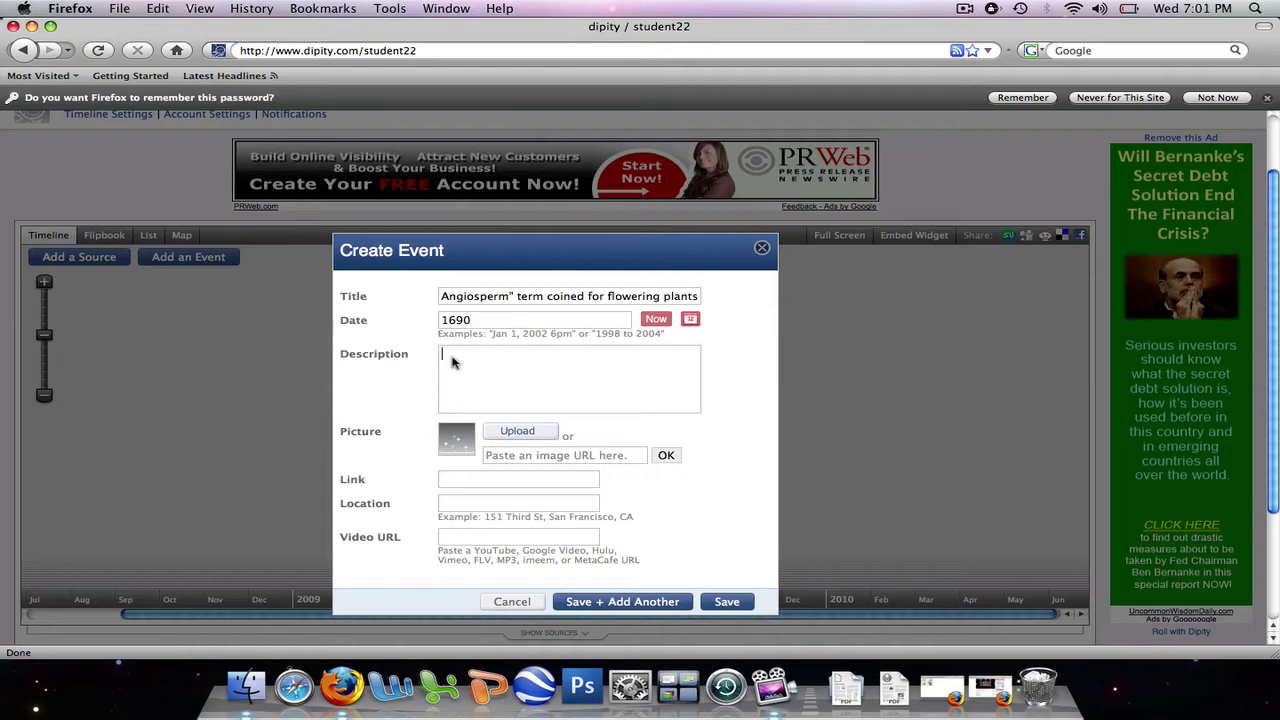
{"action": "type", "text": "Paul Hermann coined the term \"Angio"}
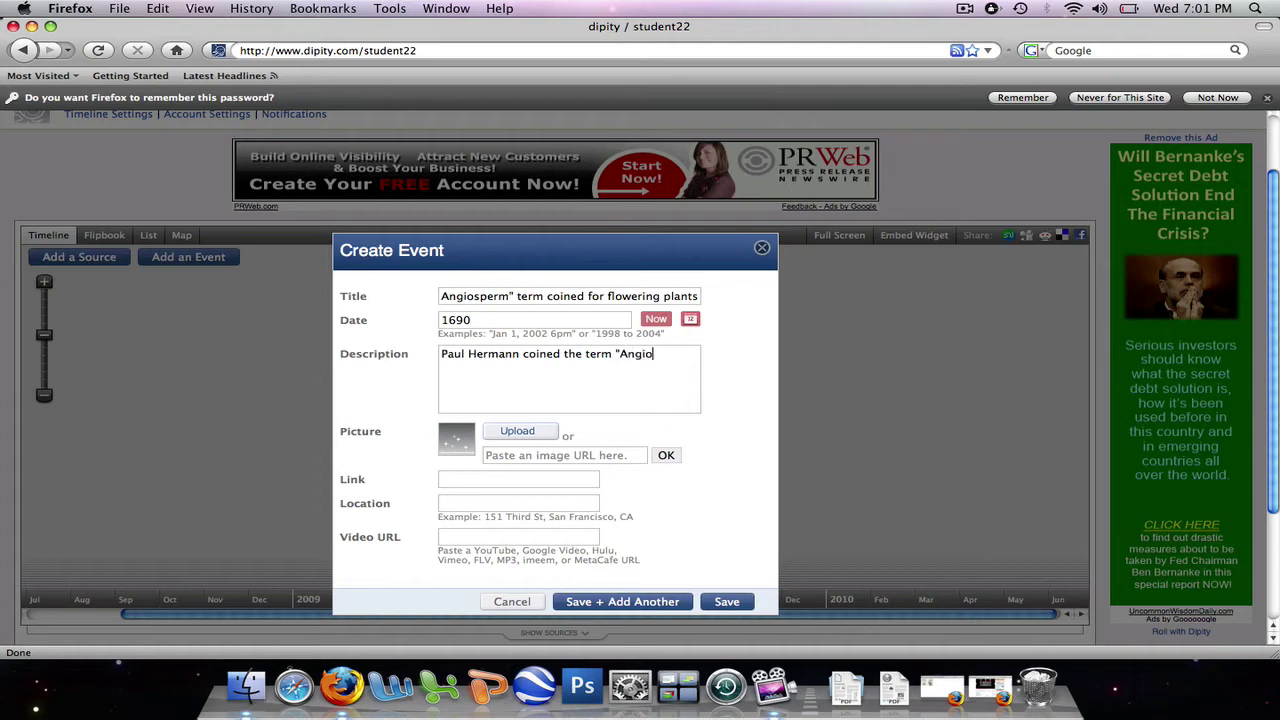
{"action": "type", "text": "sperm\" to refer to all of "}
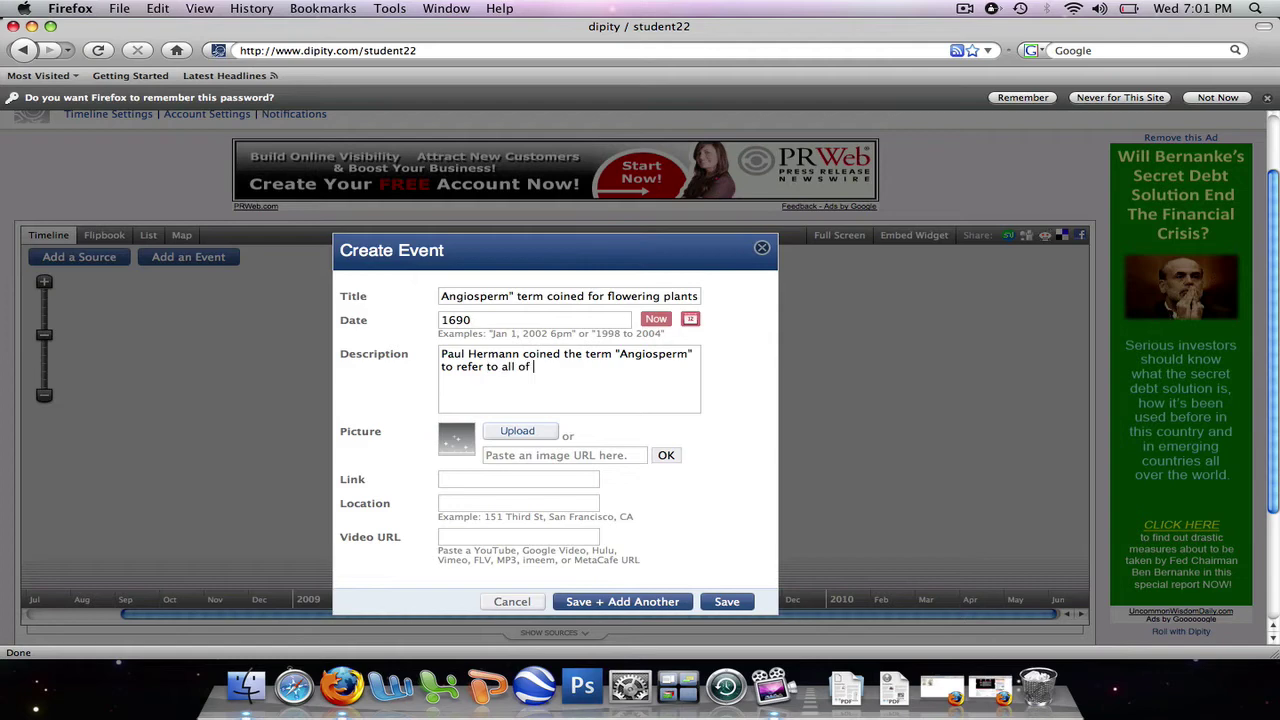
{"action": "type", "text": "the flowering plants."}
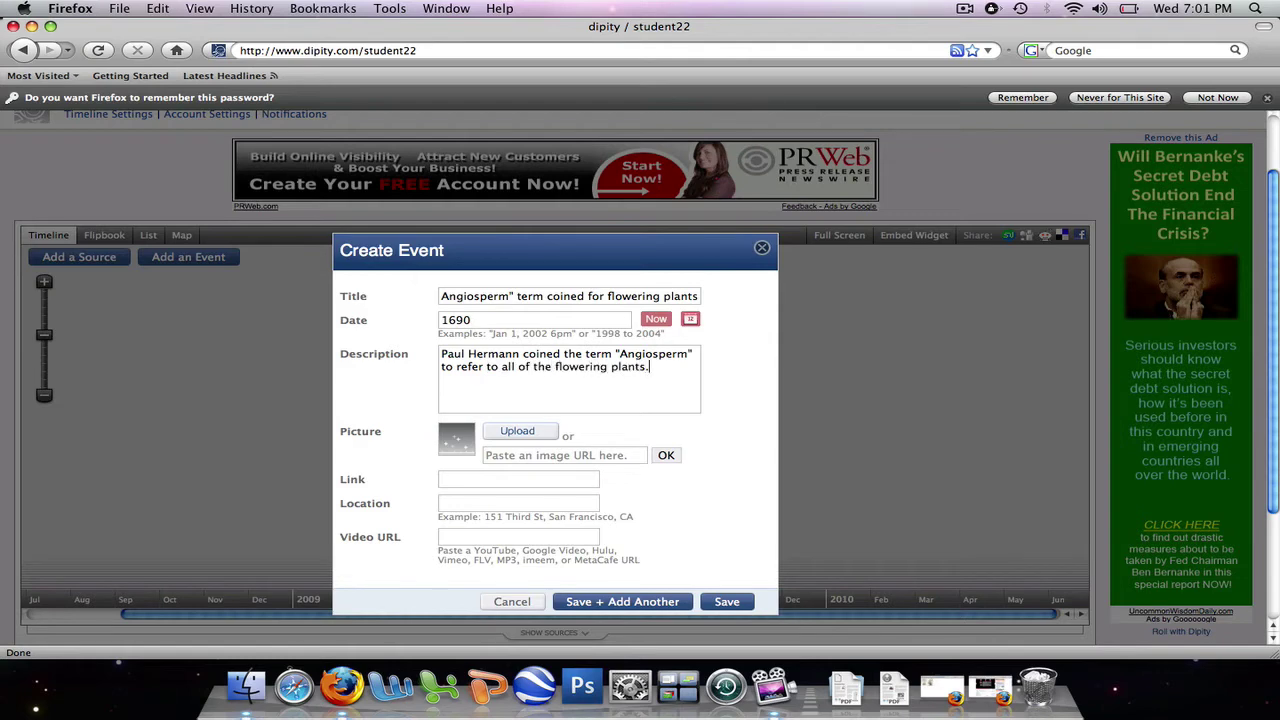
Step: Copy the web address of Hermann_Paradisus_Batavus.jpg from its minimized browser window, then minimize that window again
{"action": "left_click", "coordinate": [494, 457]}
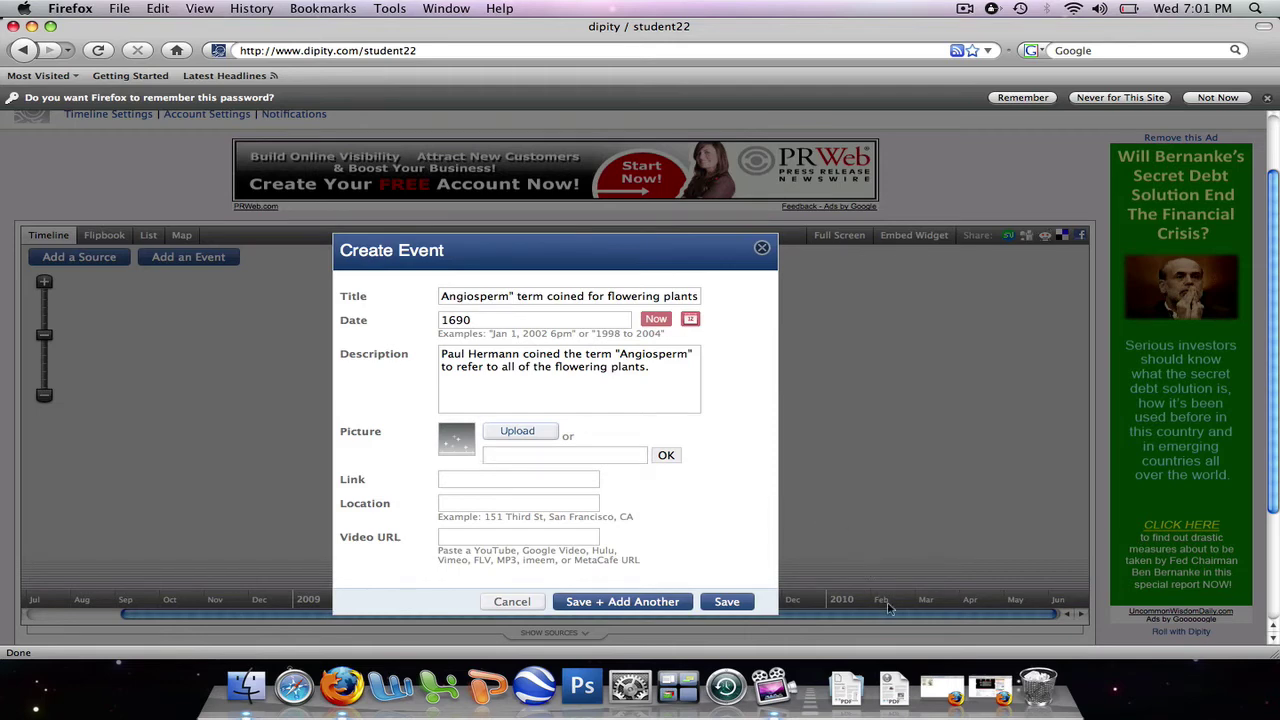
{"action": "left_click", "coordinate": [944, 685]}
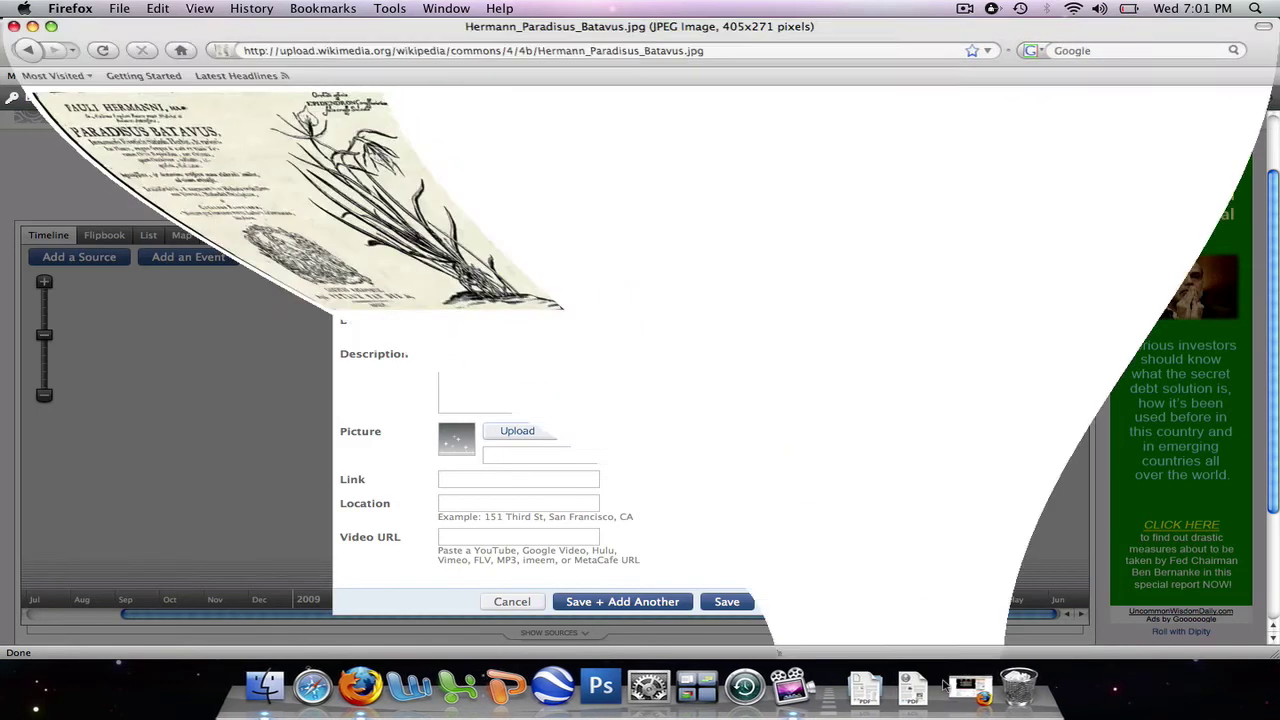
{"action": "right_click", "coordinate": [453, 57]}
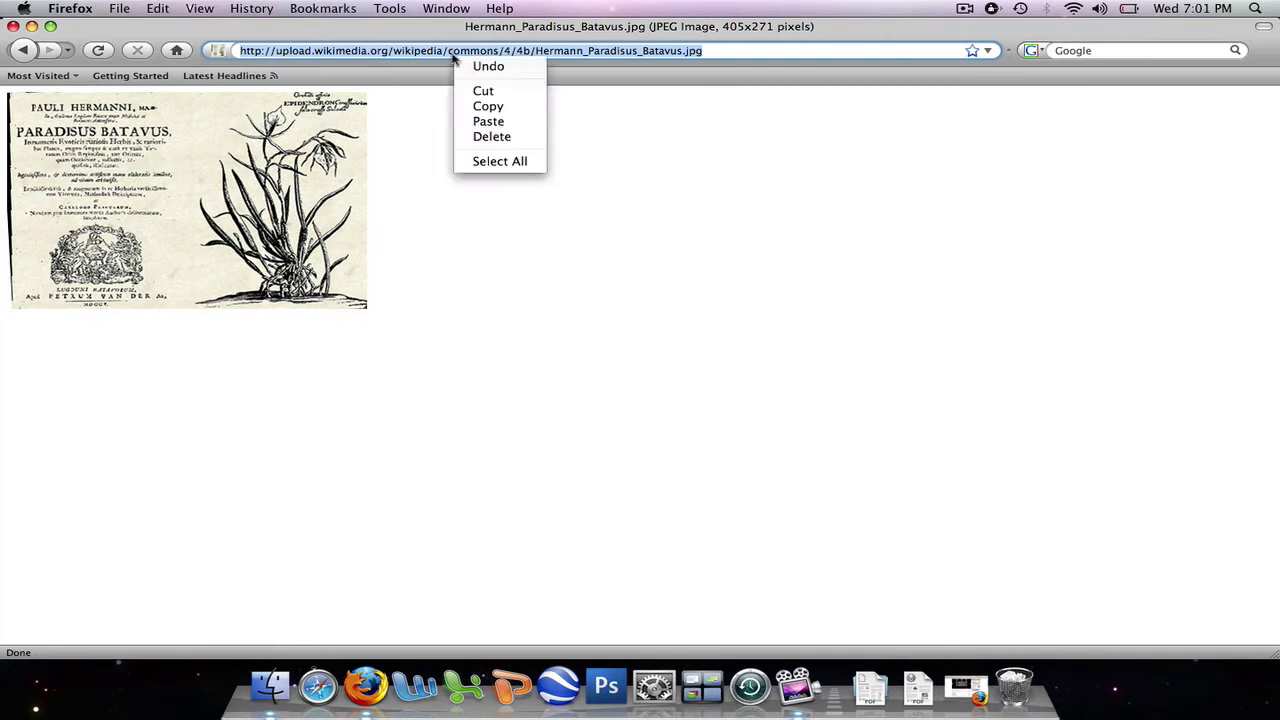
{"action": "left_click", "coordinate": [487, 106]}
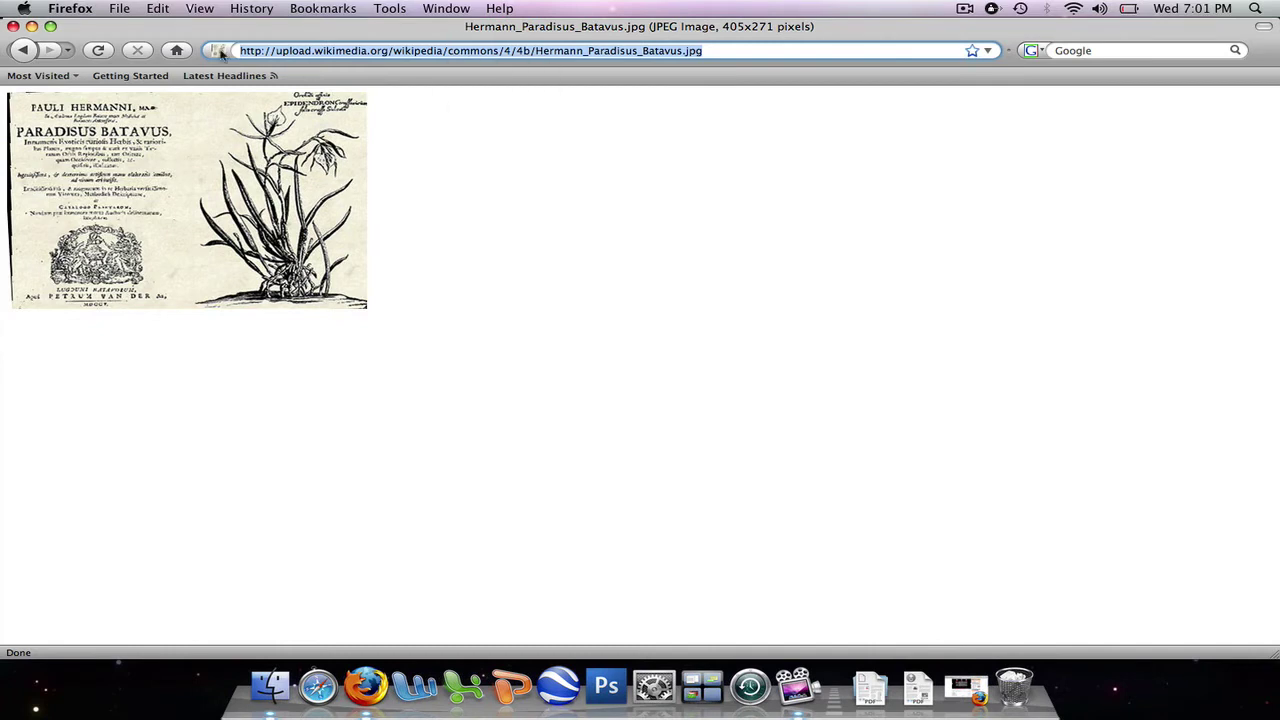
{"action": "left_click", "coordinate": [33, 27]}
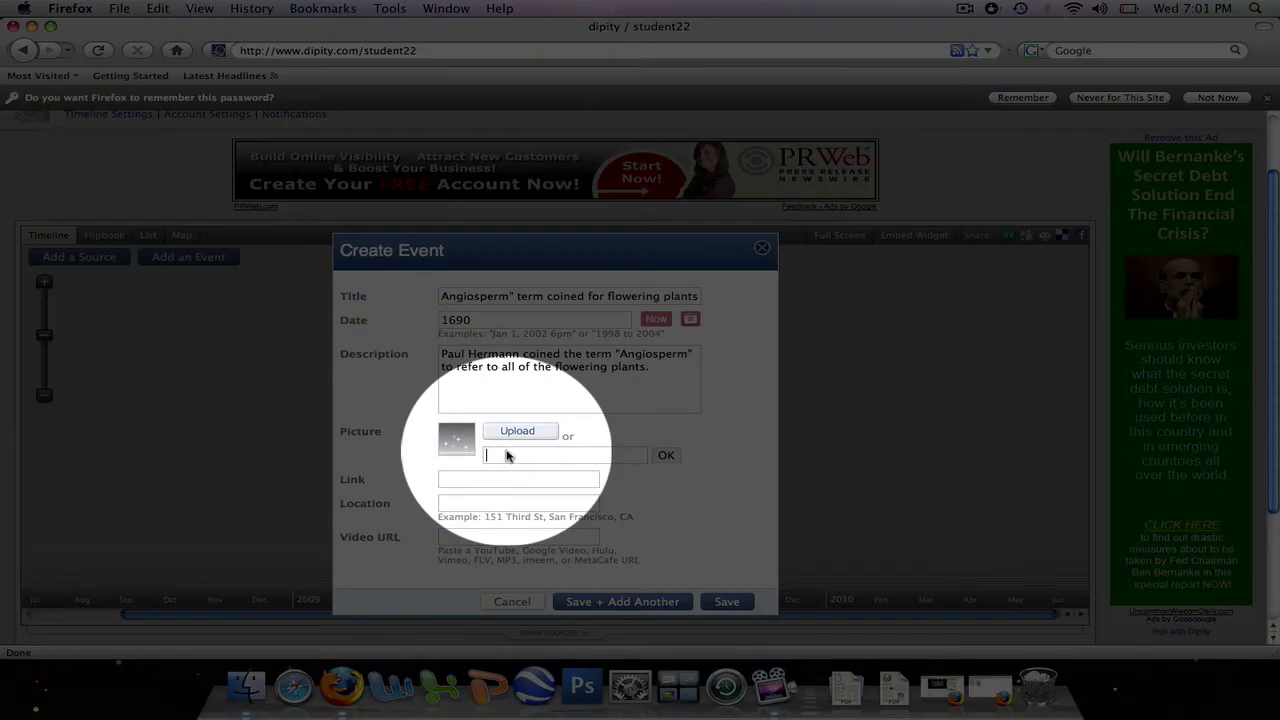
Step: Paste the copied image address as the event's picture URL and apply it
{"action": "right_click", "coordinate": [509, 455]}
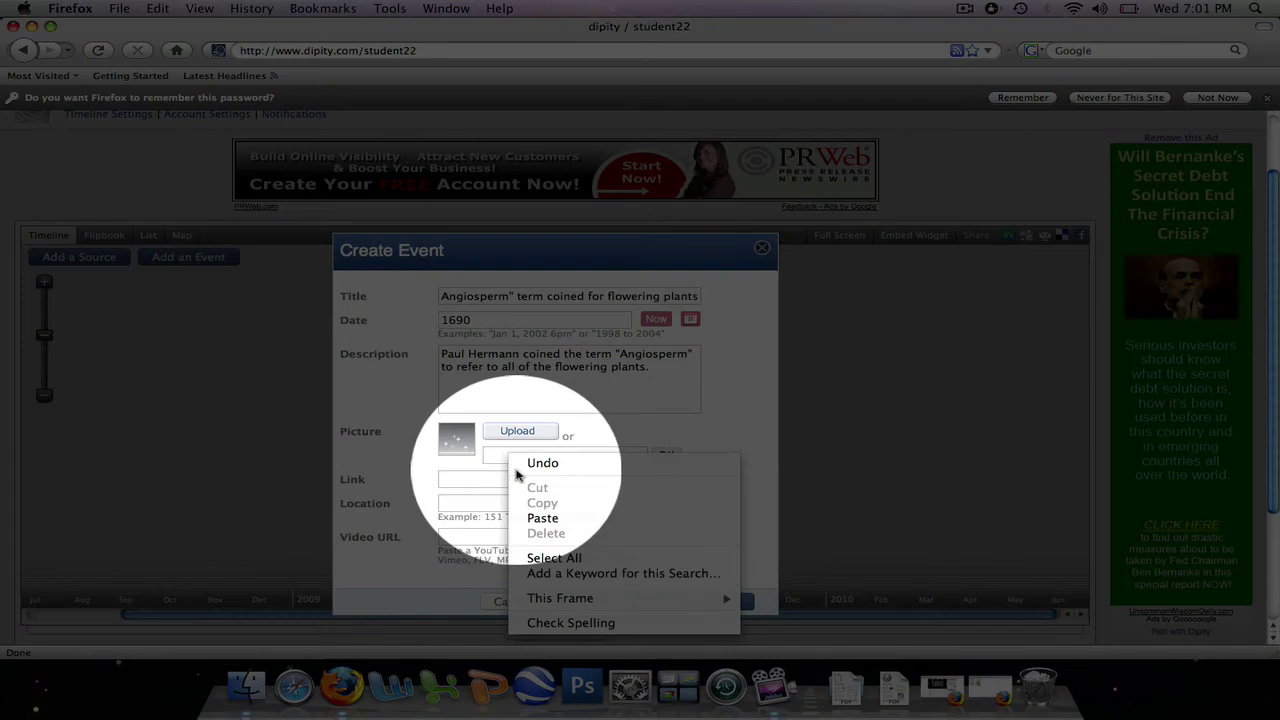
{"action": "left_click", "coordinate": [542, 518]}
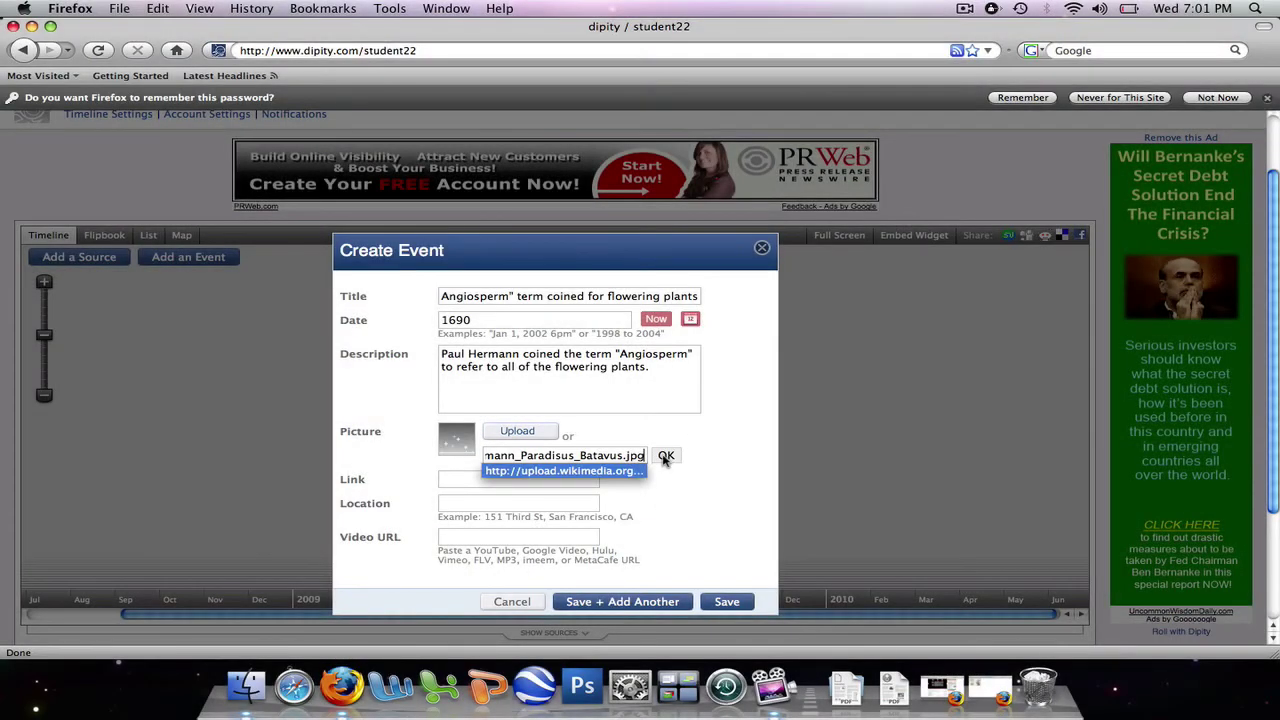
{"action": "left_click", "coordinate": [665, 456]}
{"action": "left_click", "coordinate": [665, 457]}
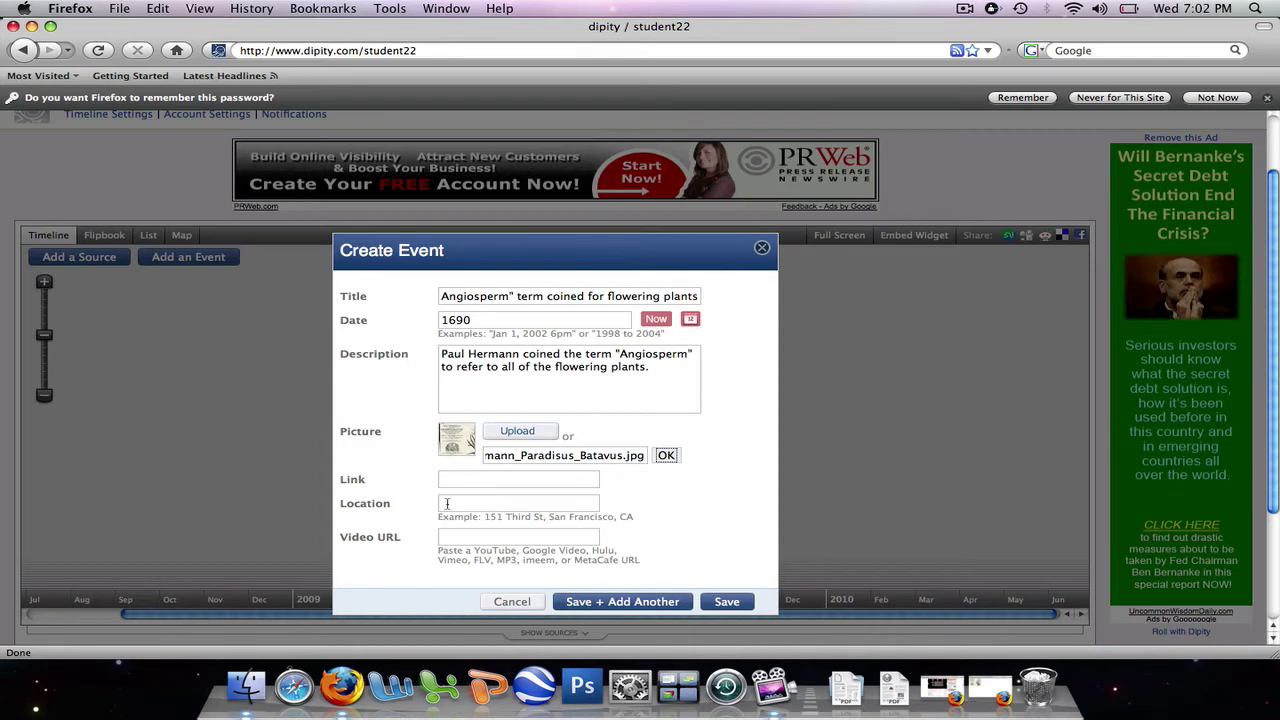
Step: Set the event's location to England
{"action": "left_click", "coordinate": [447, 503]}
{"action": "type", "text": "Englan"}
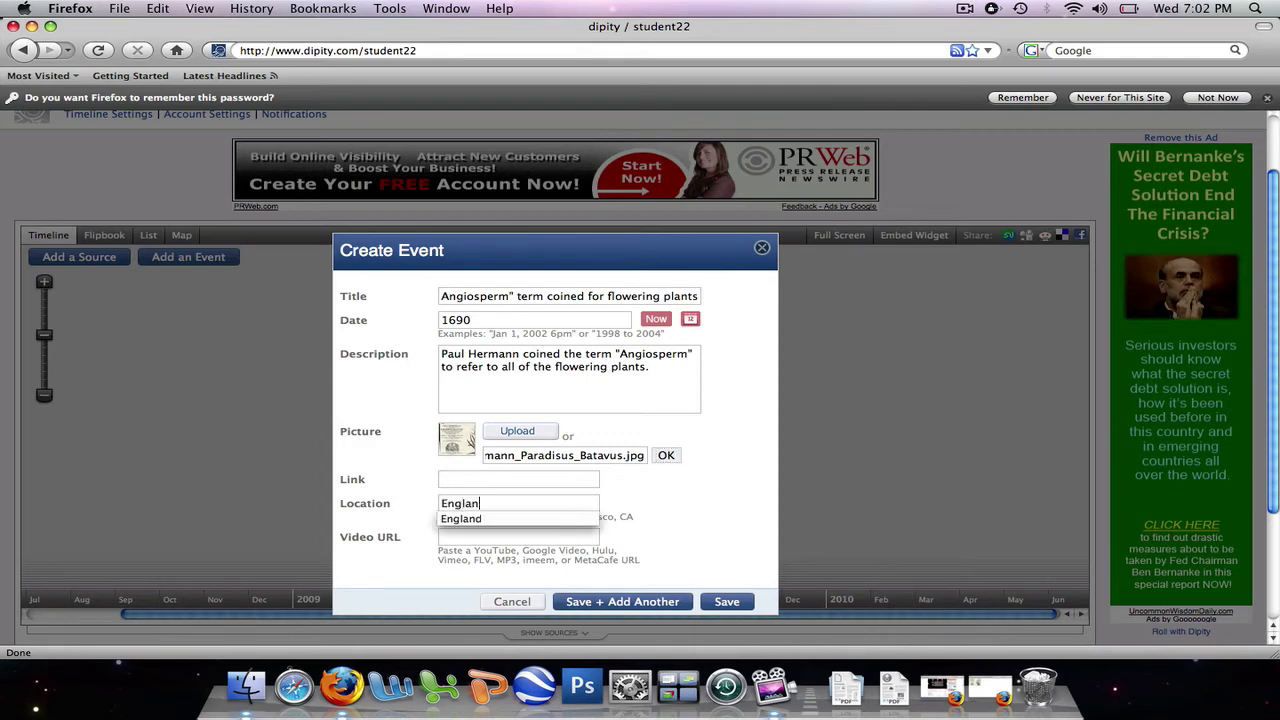
{"action": "type", "text": "d"}
{"action": "key", "text": "Down"}
{"action": "key", "text": "Return"}
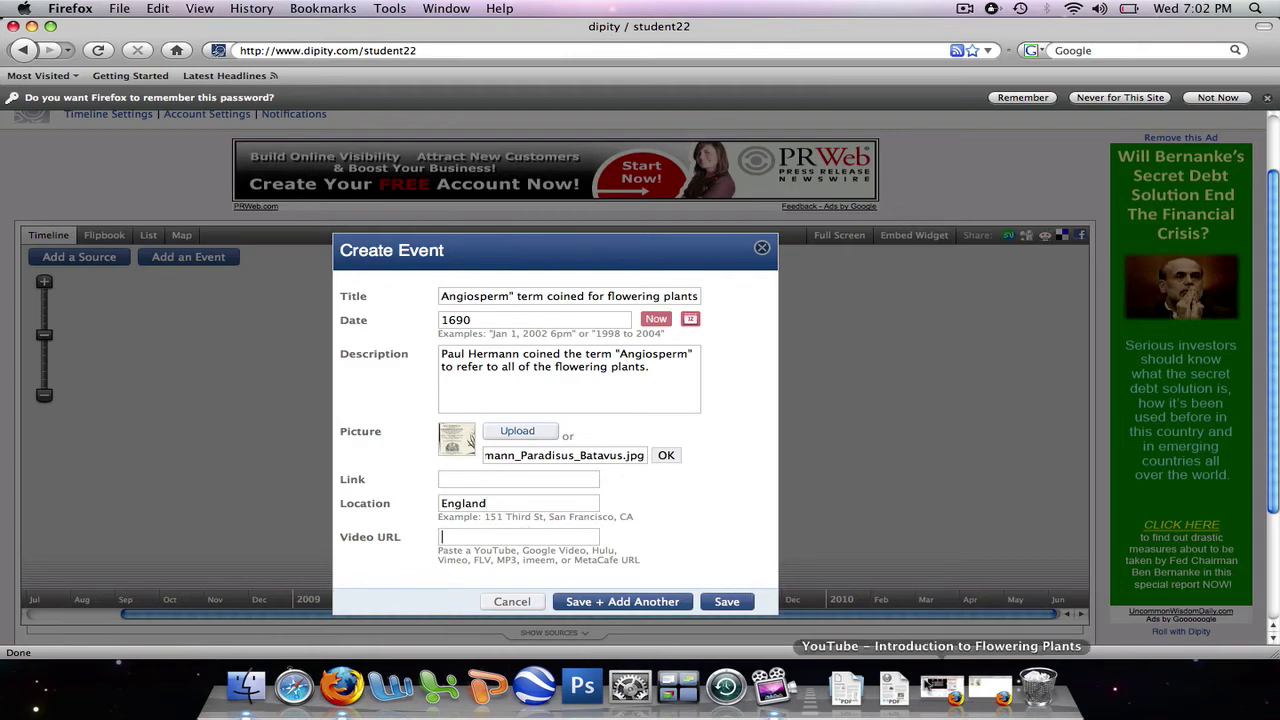
Step: Copy the video address of "Introduction to Flowering Plants" from its minimized YouTube browser window
{"action": "left_click", "coordinate": [945, 688]}
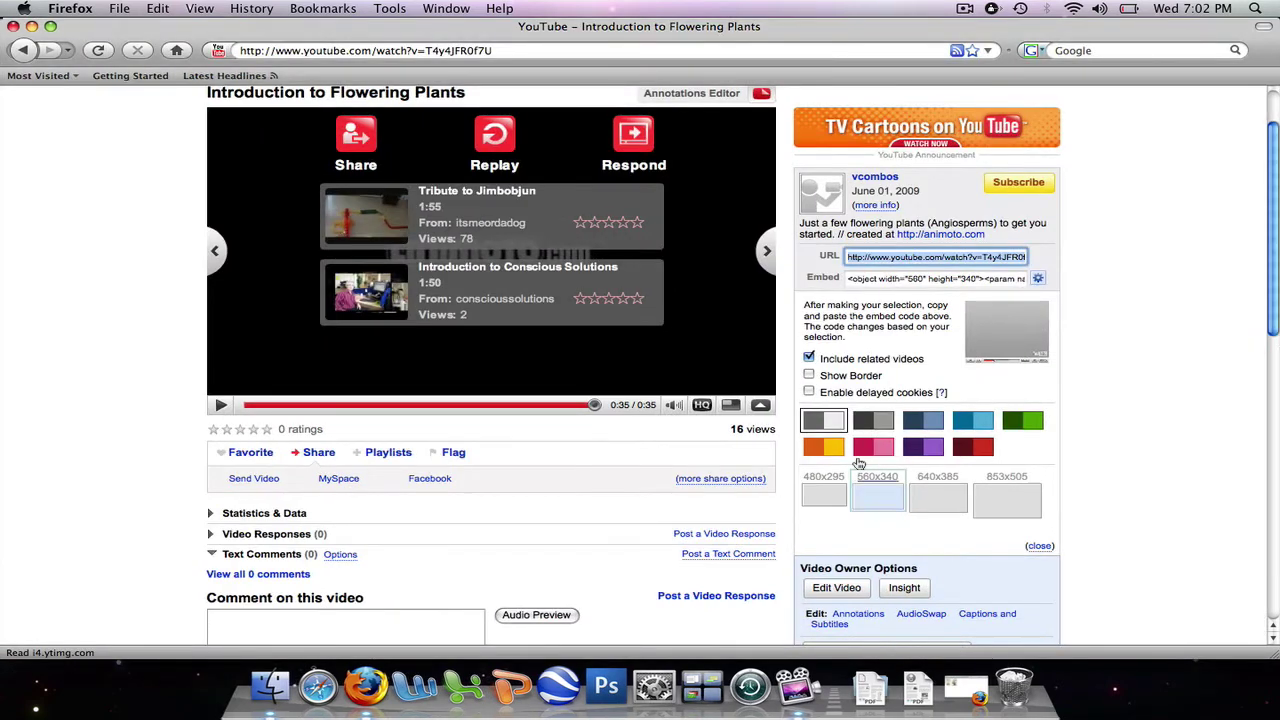
{"action": "left_click", "coordinate": [800, 252]}
{"action": "right_click", "coordinate": [857, 259]}
{"action": "left_click", "coordinate": [892, 311]}
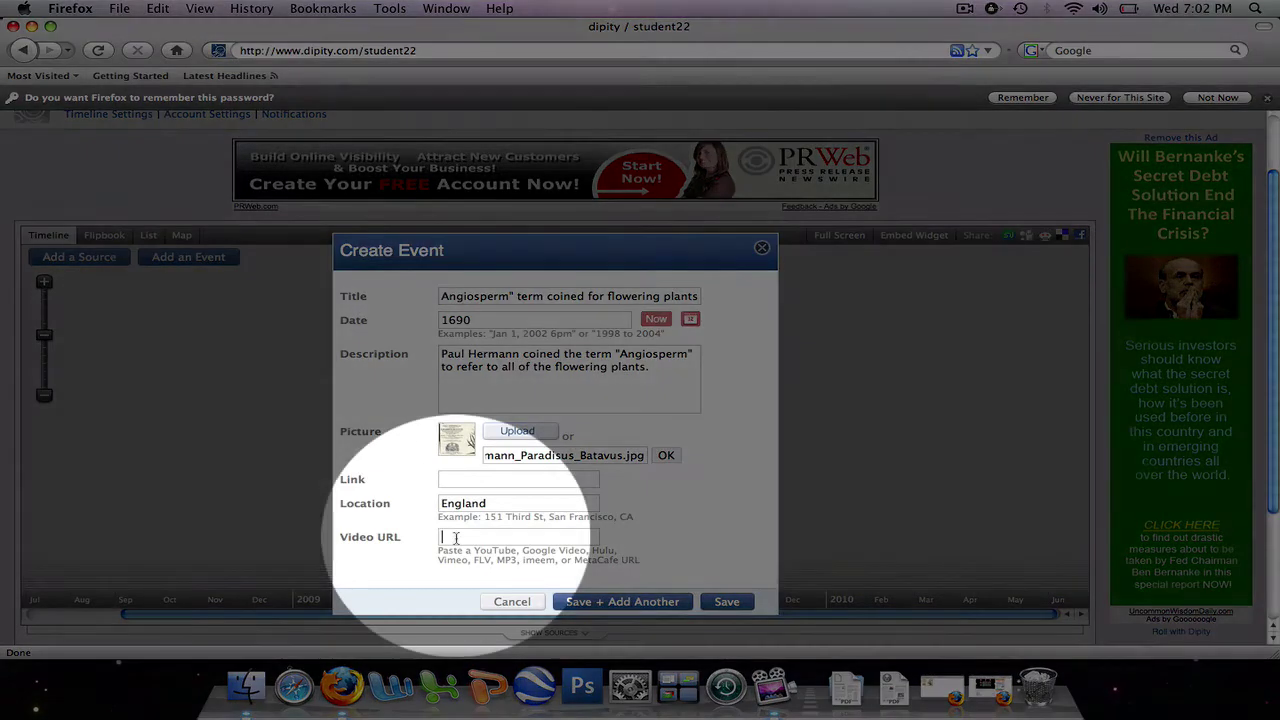
Step: Paste the copied YouTube address as the event's video URL and save the event without adding another
{"action": "right_click", "coordinate": [456, 538]}
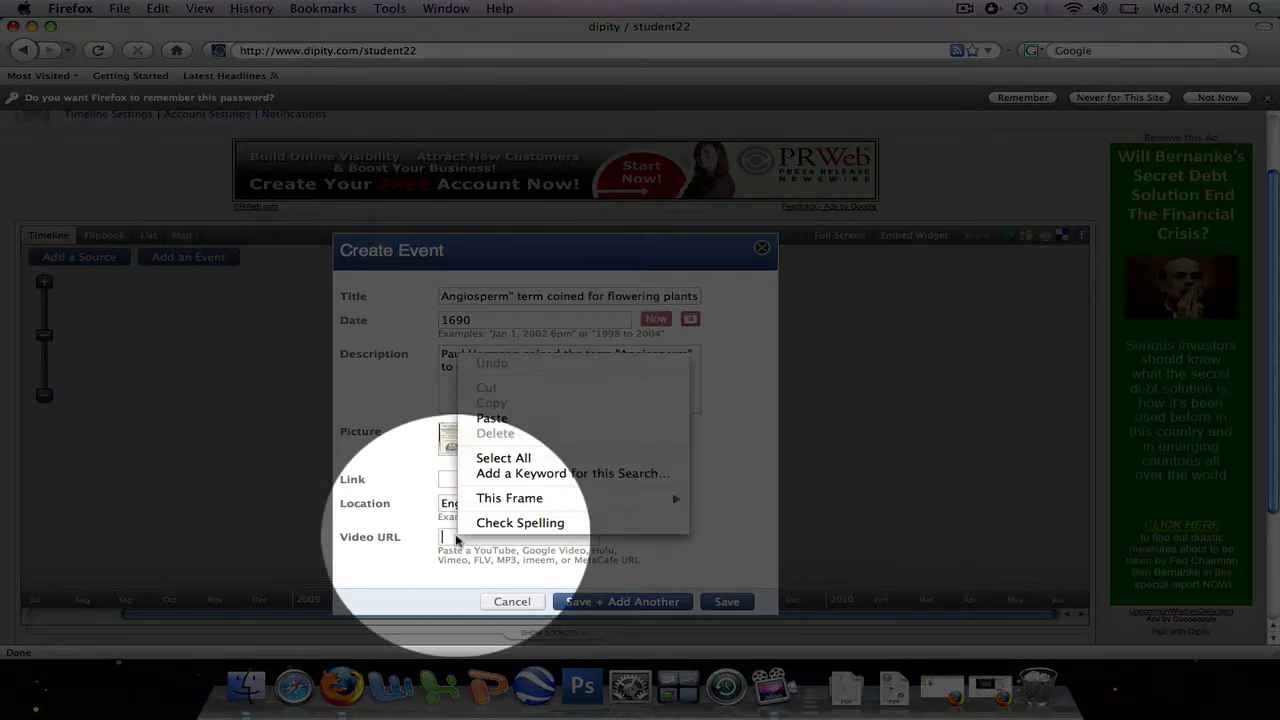
{"action": "left_click", "coordinate": [490, 419]}
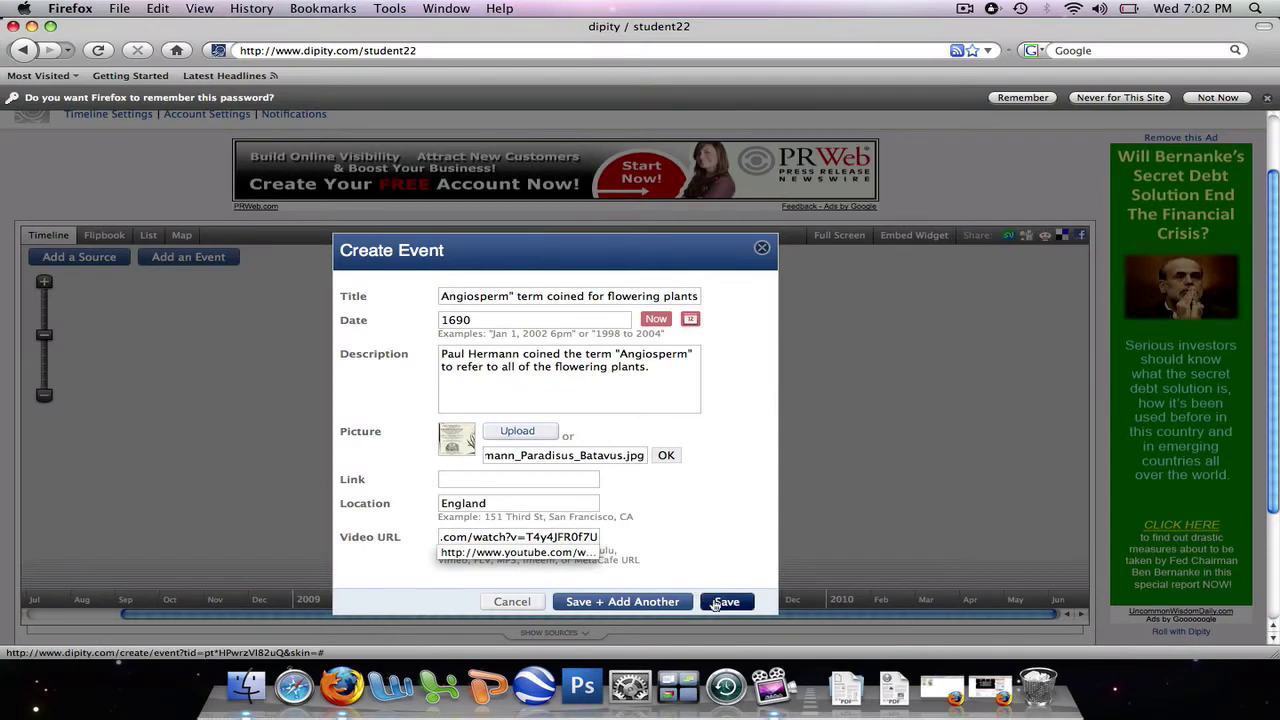
{"action": "left_click", "coordinate": [651, 602]}
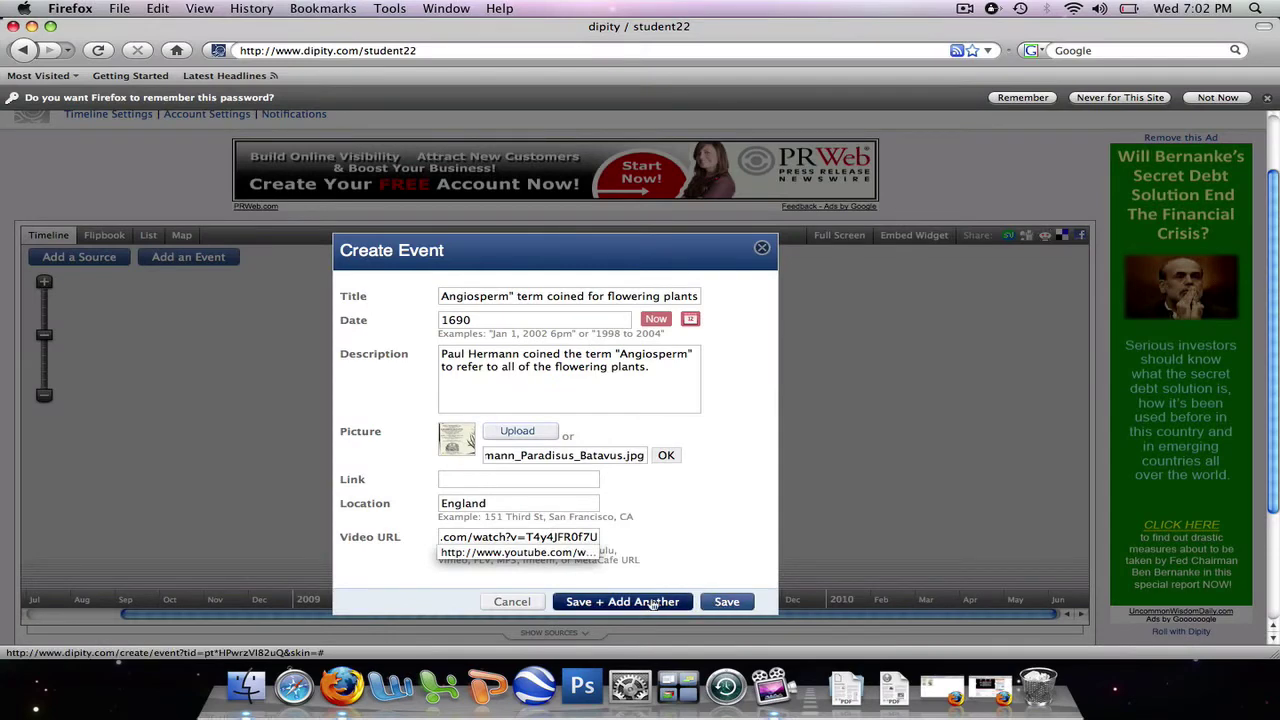
{"action": "left_click", "coordinate": [718, 604]}
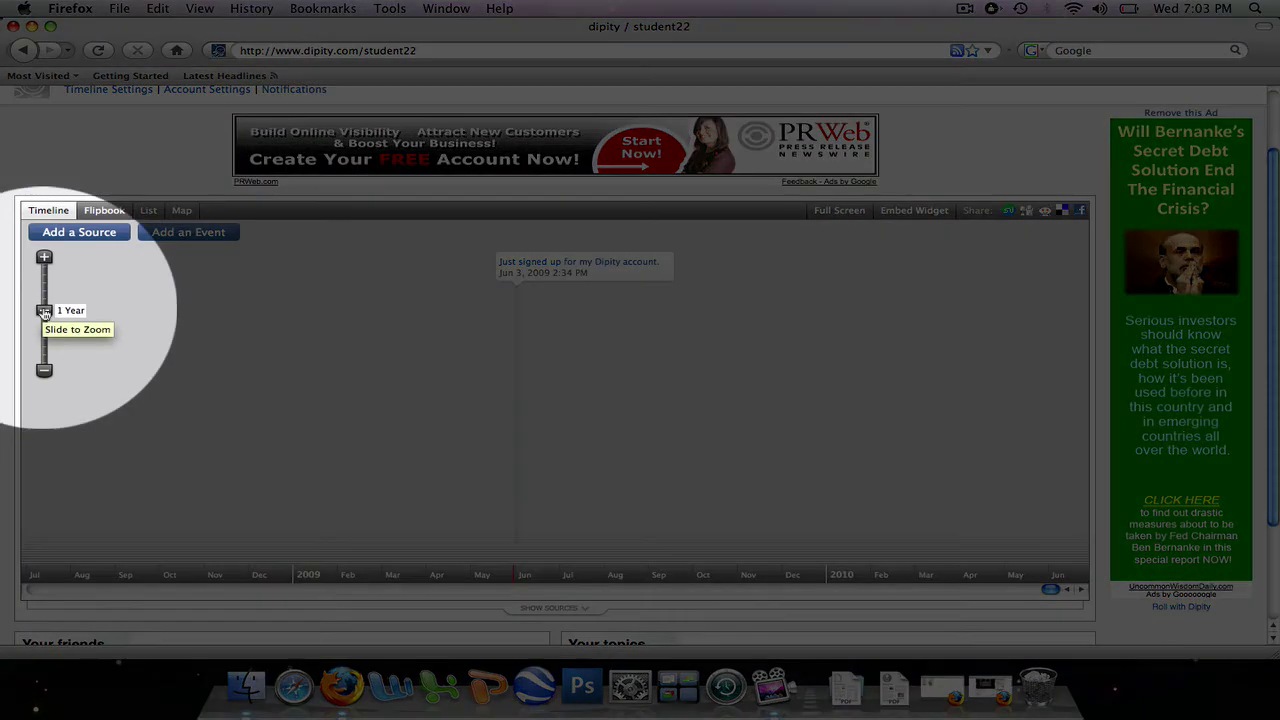
Step: Zoom the timeline out to the 1690 "Angiosperm" event, open it and play its video
{"action": "left_click_drag", "start_coordinate": [44, 313], "coordinate": [44, 360]}
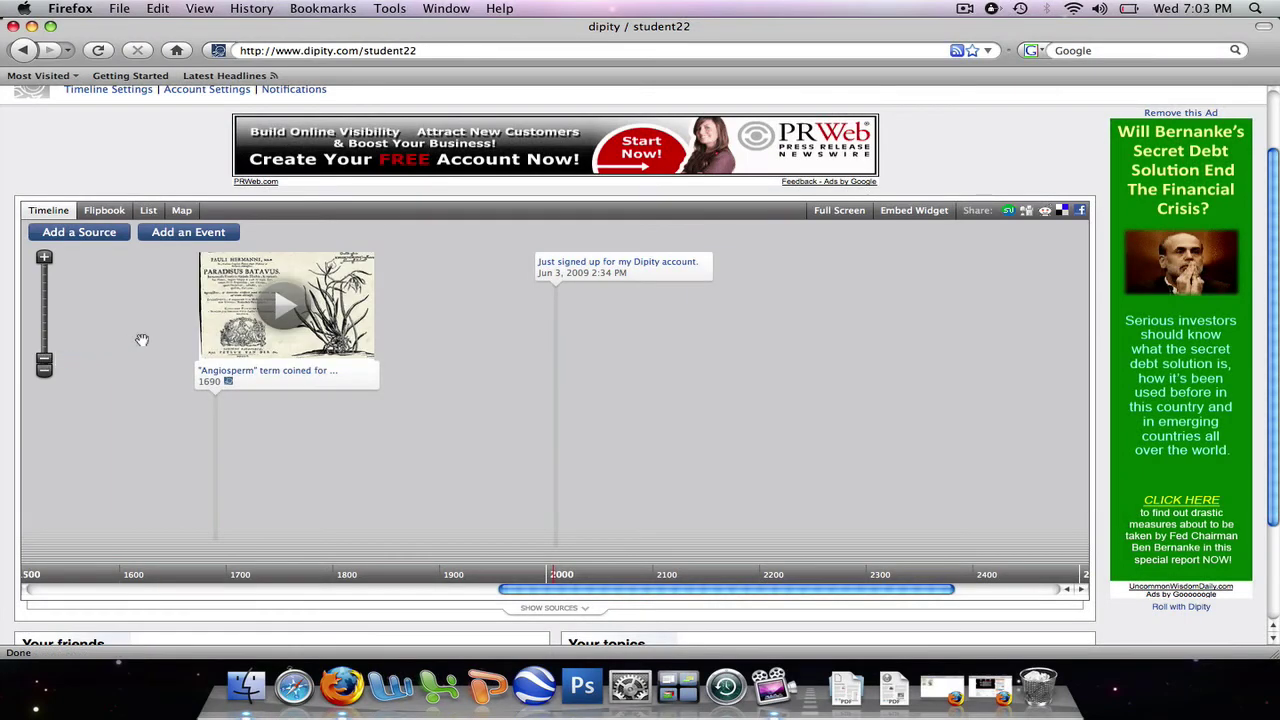
{"action": "left_click", "coordinate": [222, 343]}
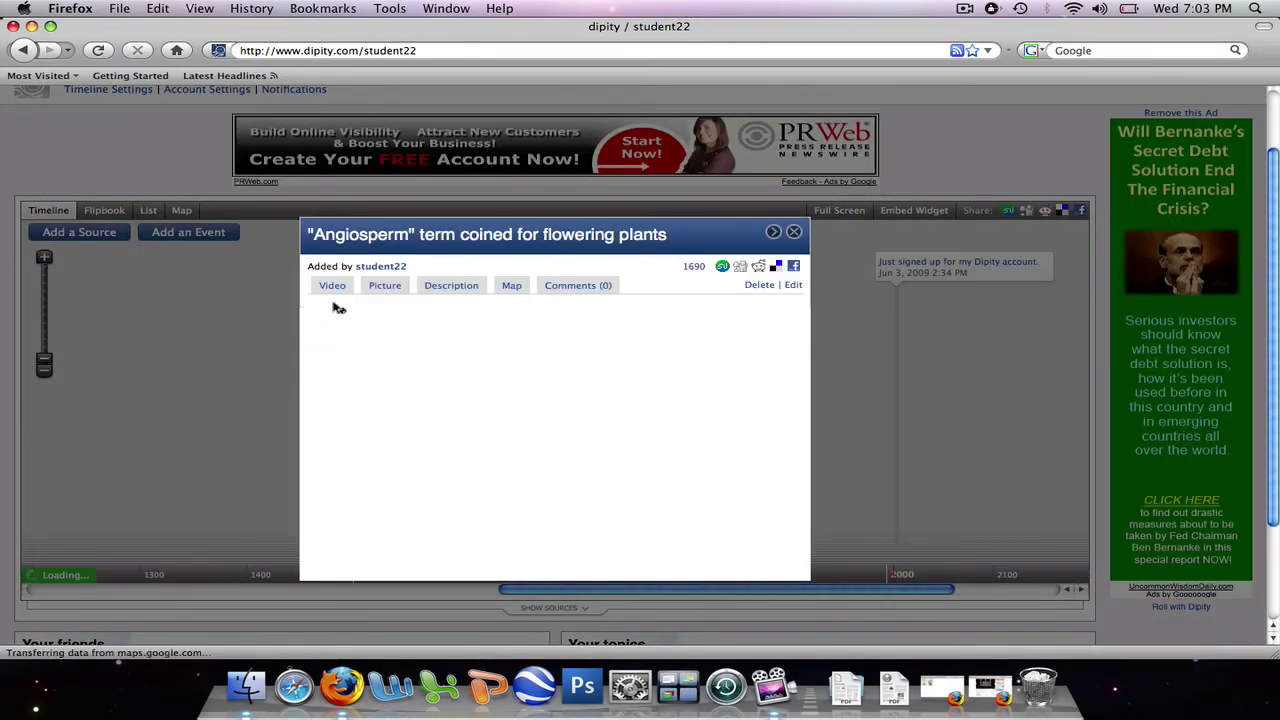
{"action": "left_click", "coordinate": [333, 287]}
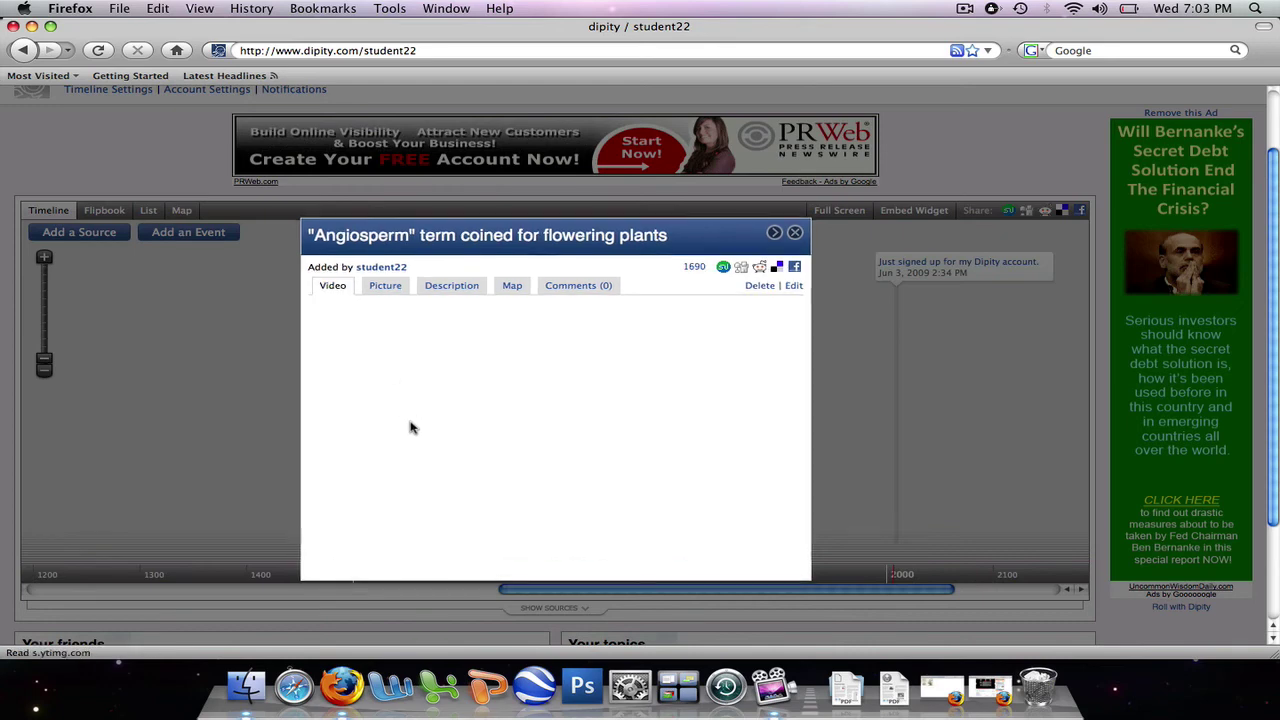
{"action": "left_click", "coordinate": [392, 545]}
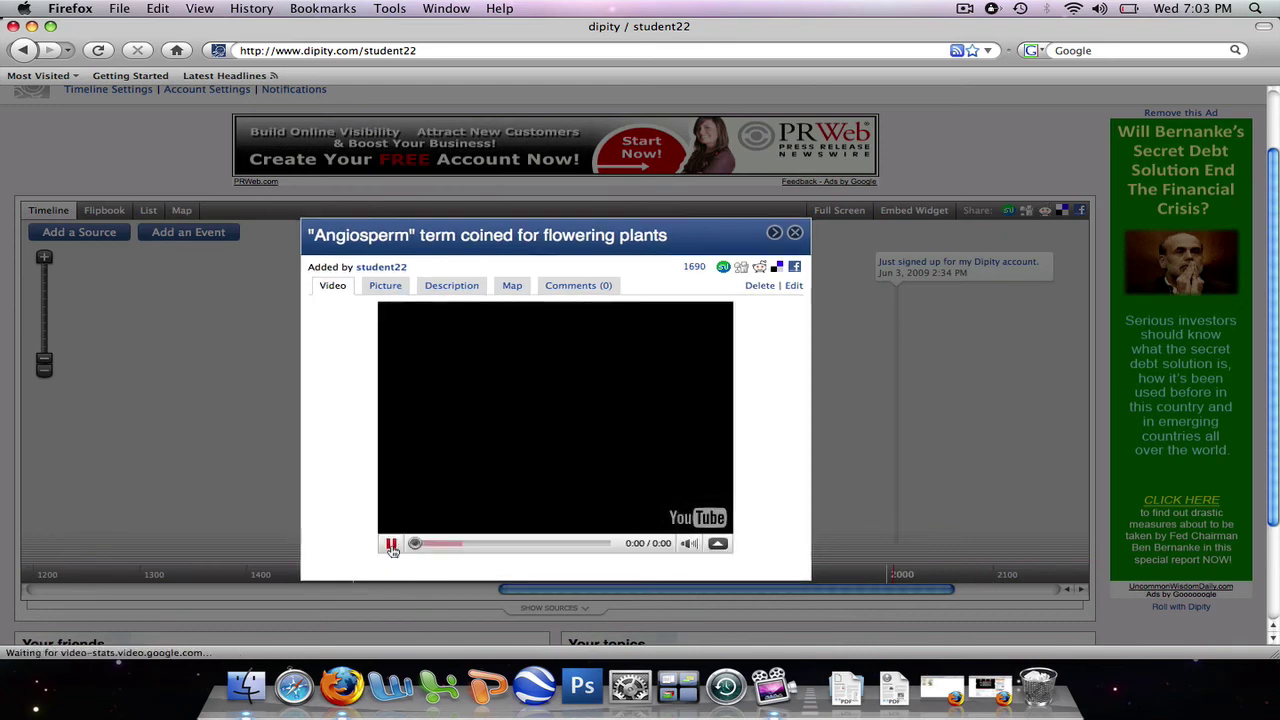
Step: Examine the event's picture, description, map and comments, and close the event details
{"action": "left_click", "coordinate": [384, 286]}
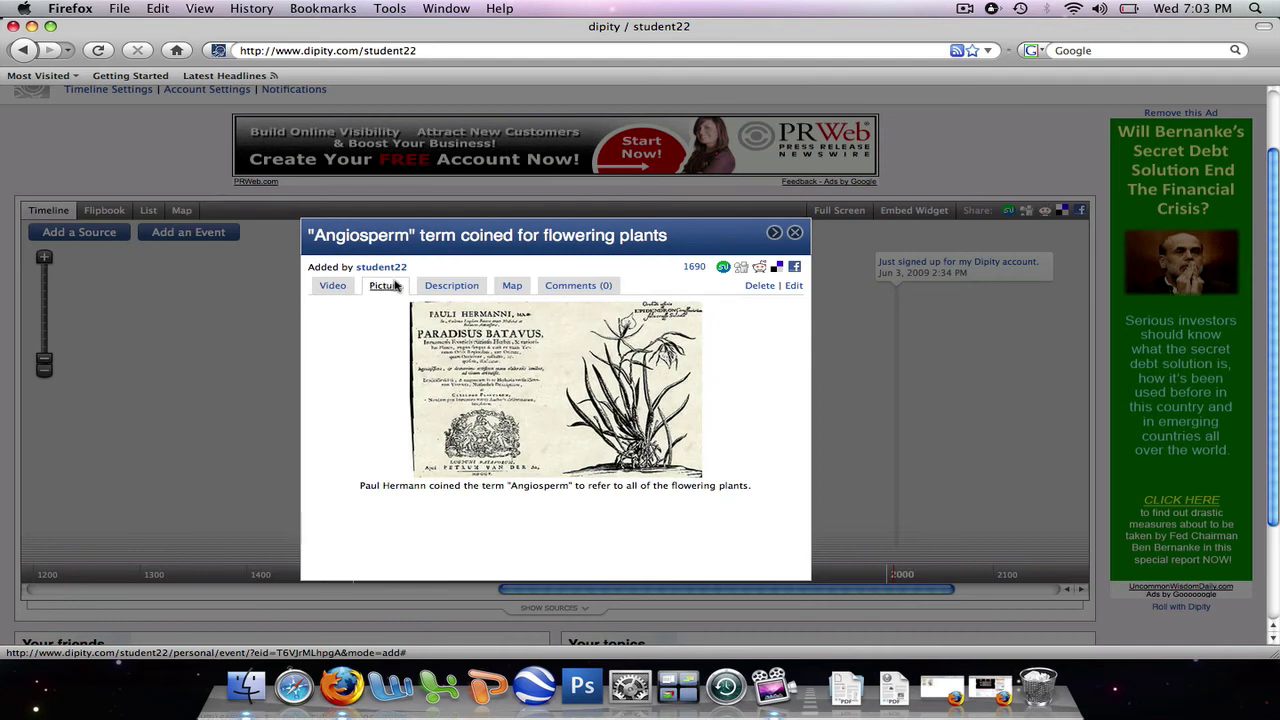
{"action": "left_click", "coordinate": [440, 289]}
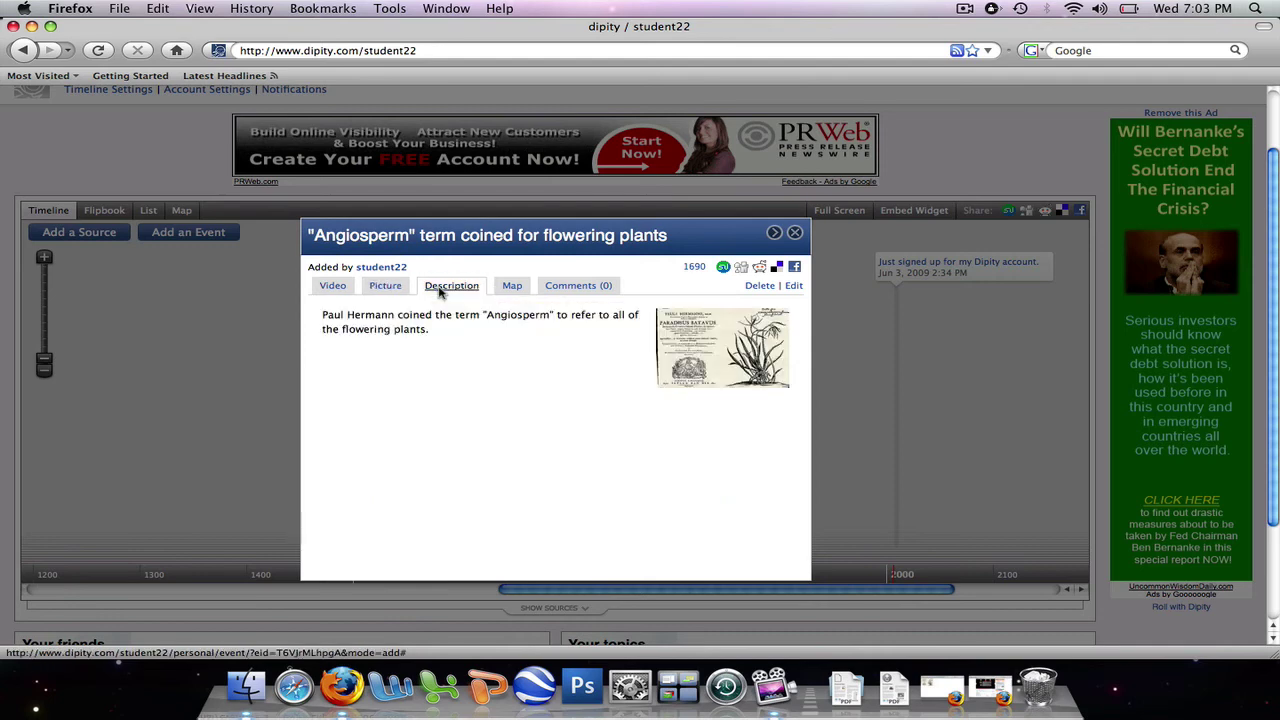
{"action": "left_click", "coordinate": [512, 288]}
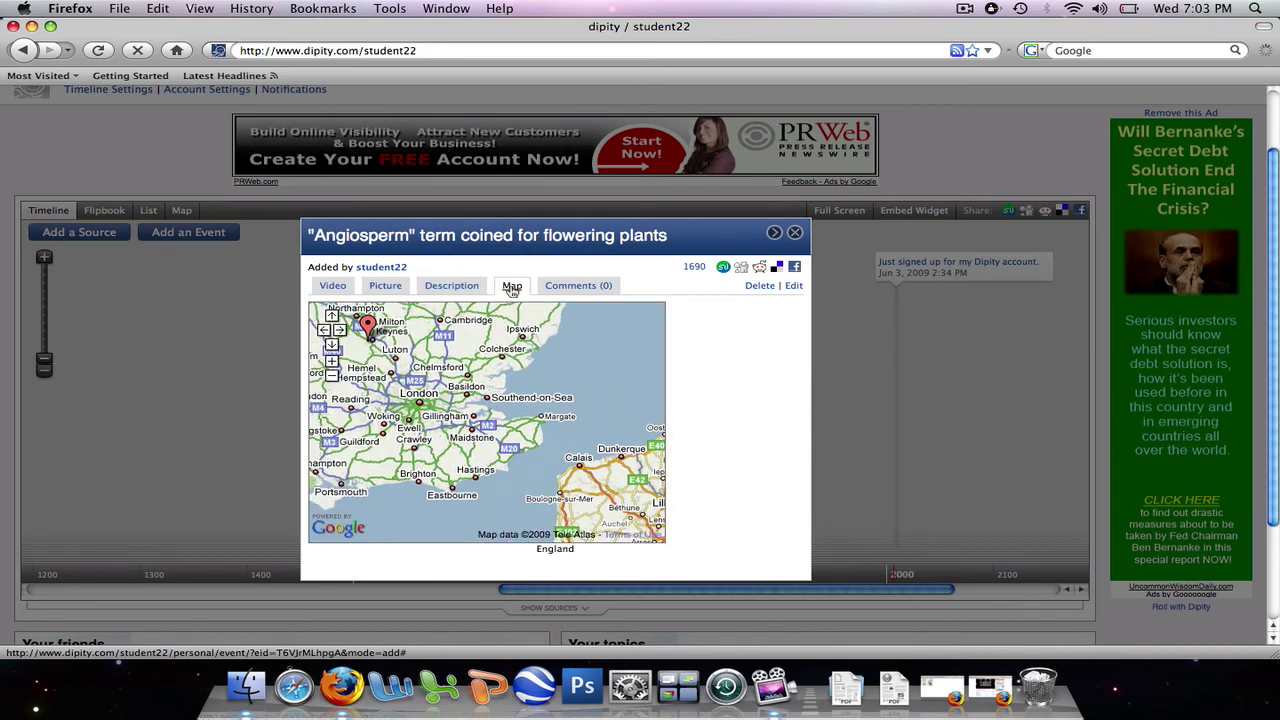
{"action": "left_click", "coordinate": [594, 289]}
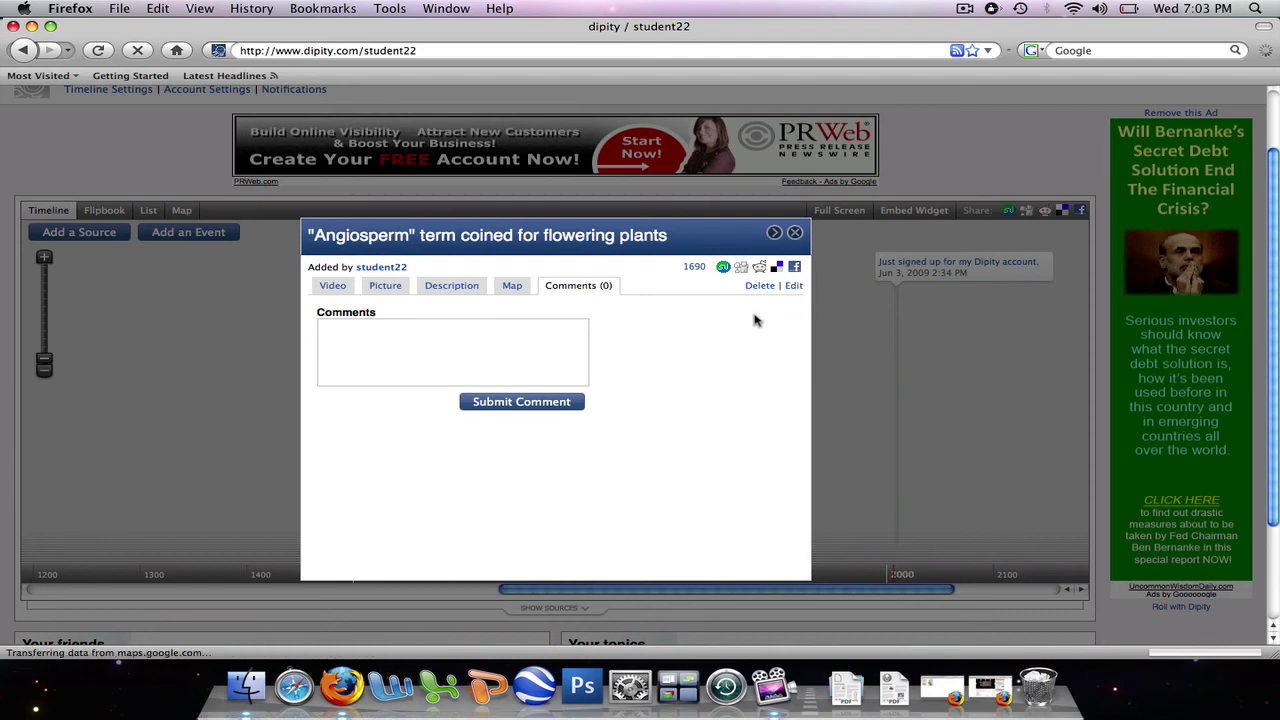
{"action": "left_click", "coordinate": [795, 234]}
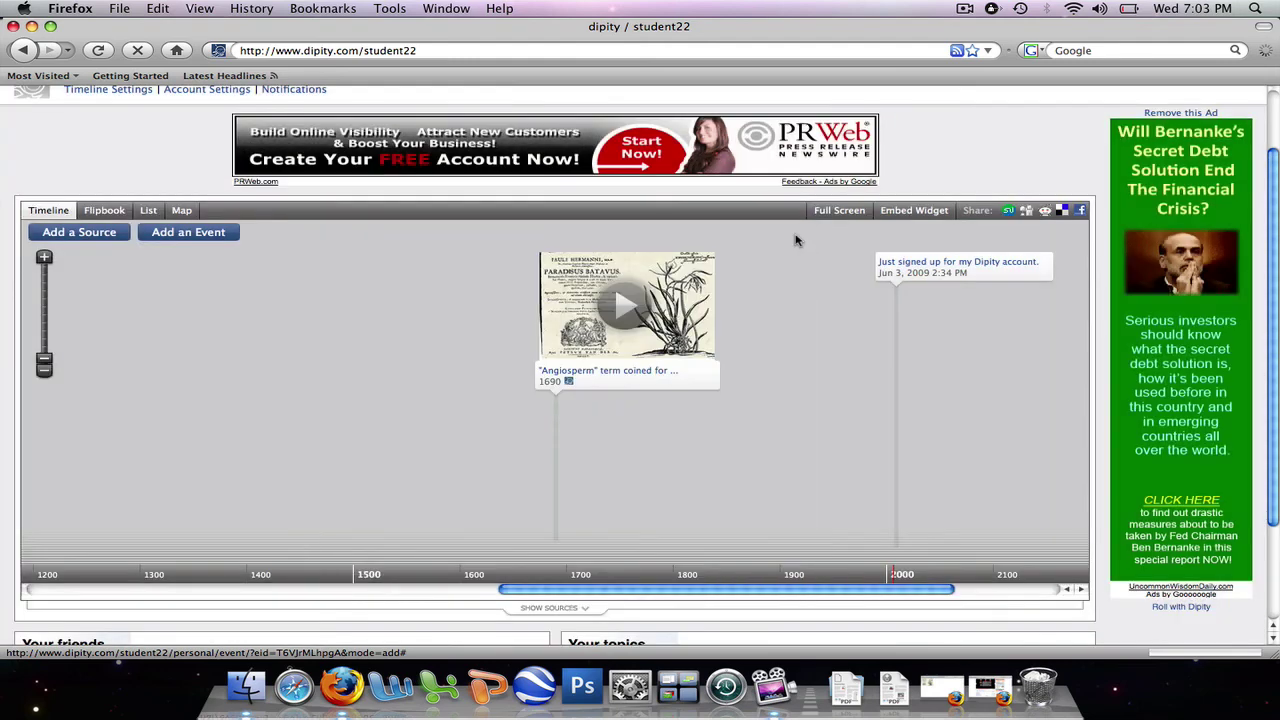